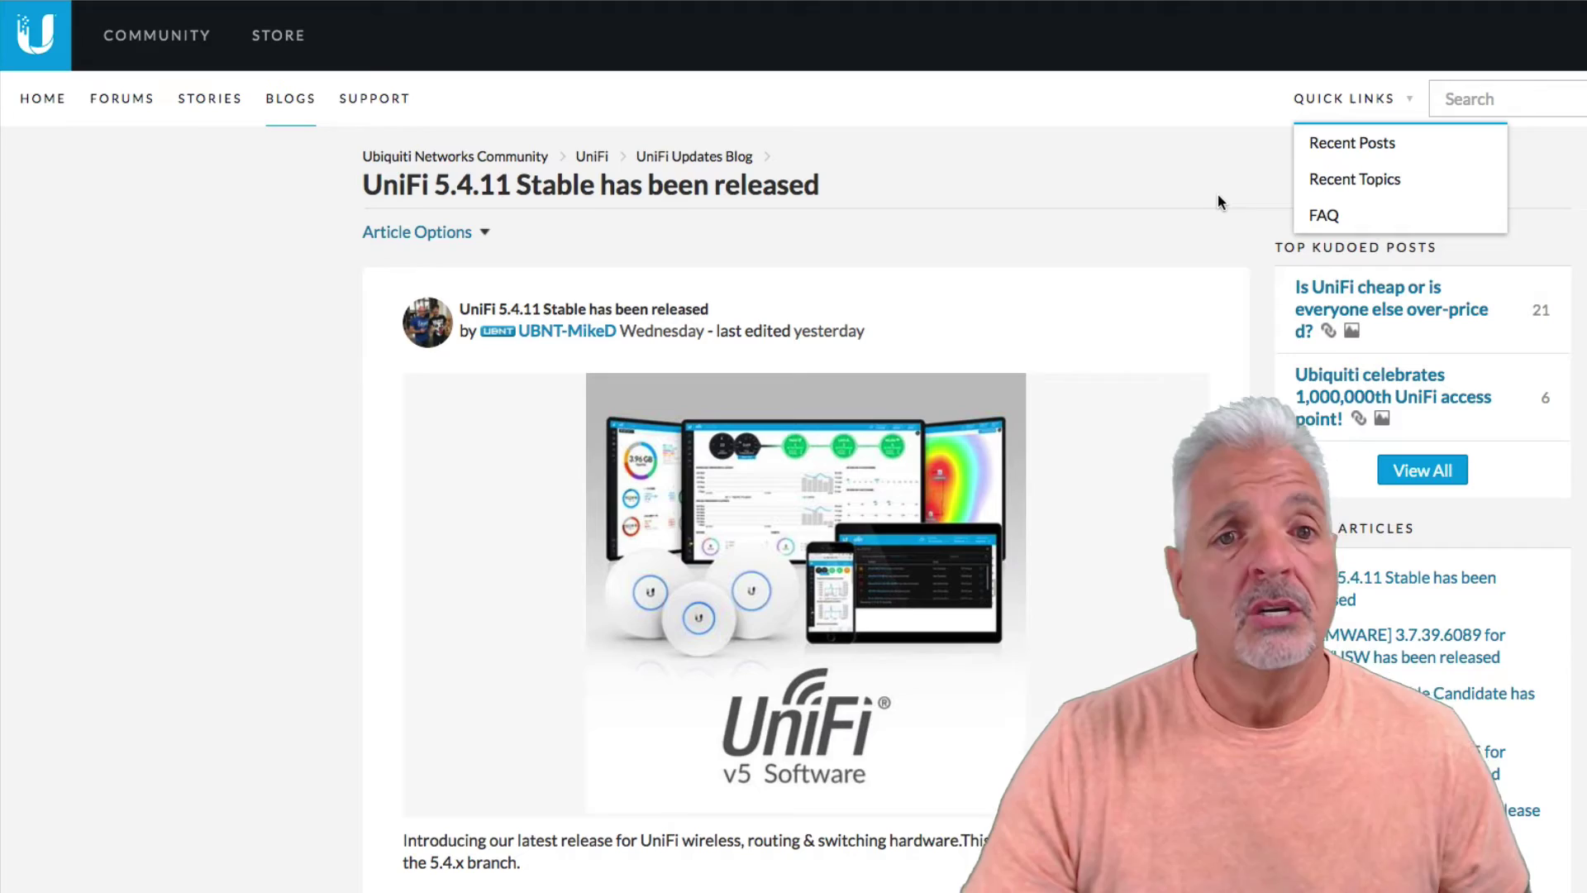
pyautogui.scroll(-10, 1218, 201)
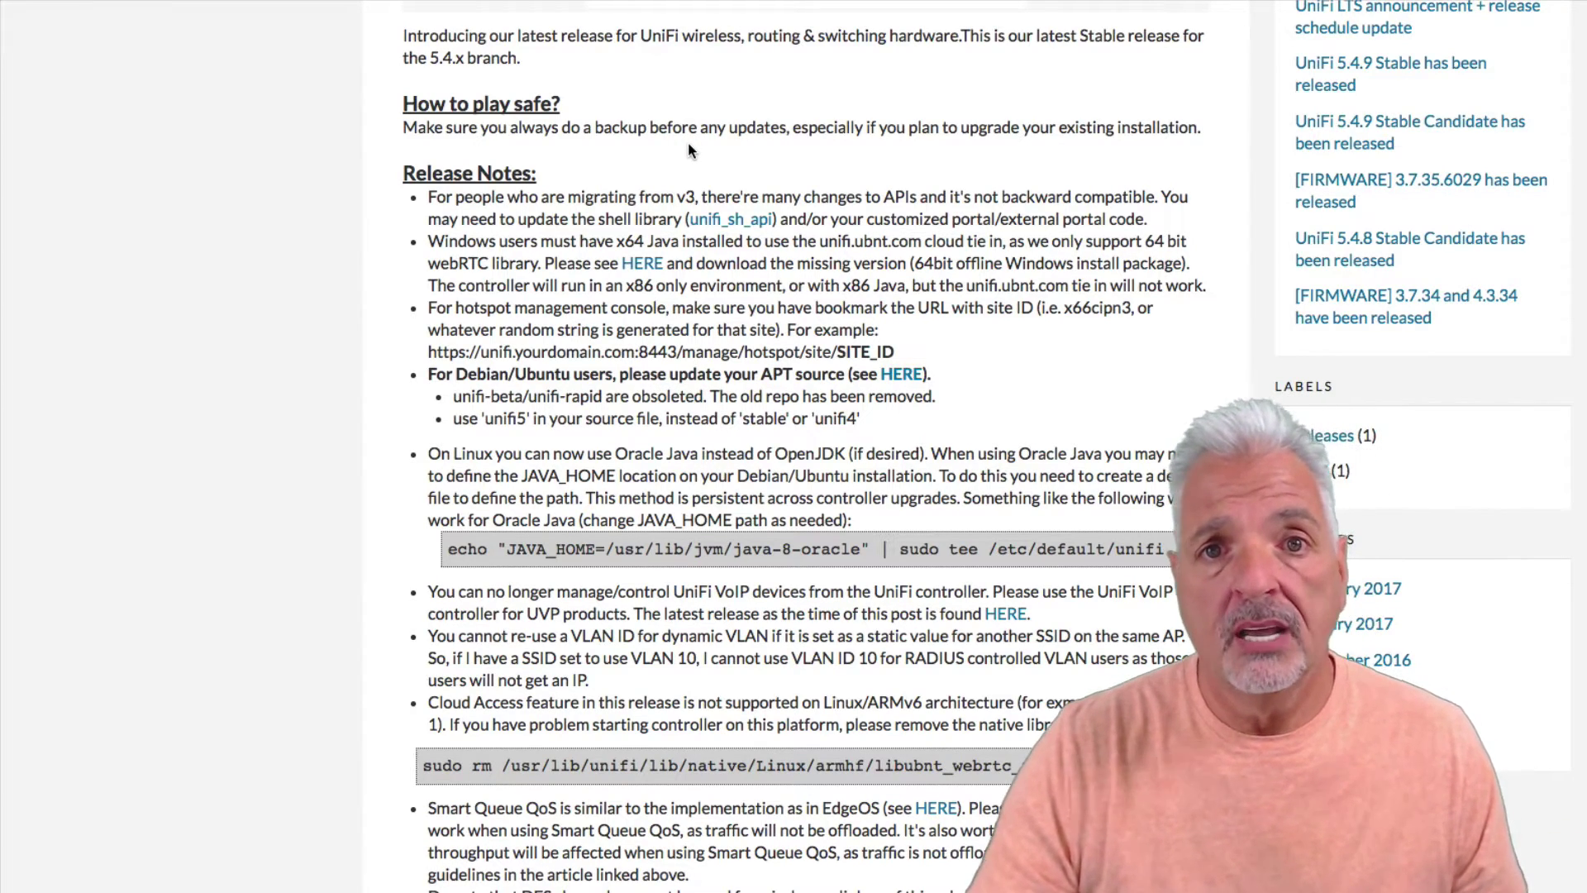
pyautogui.scroll(-2, 866, 214)
pyautogui.scroll(-10, 867, 213)
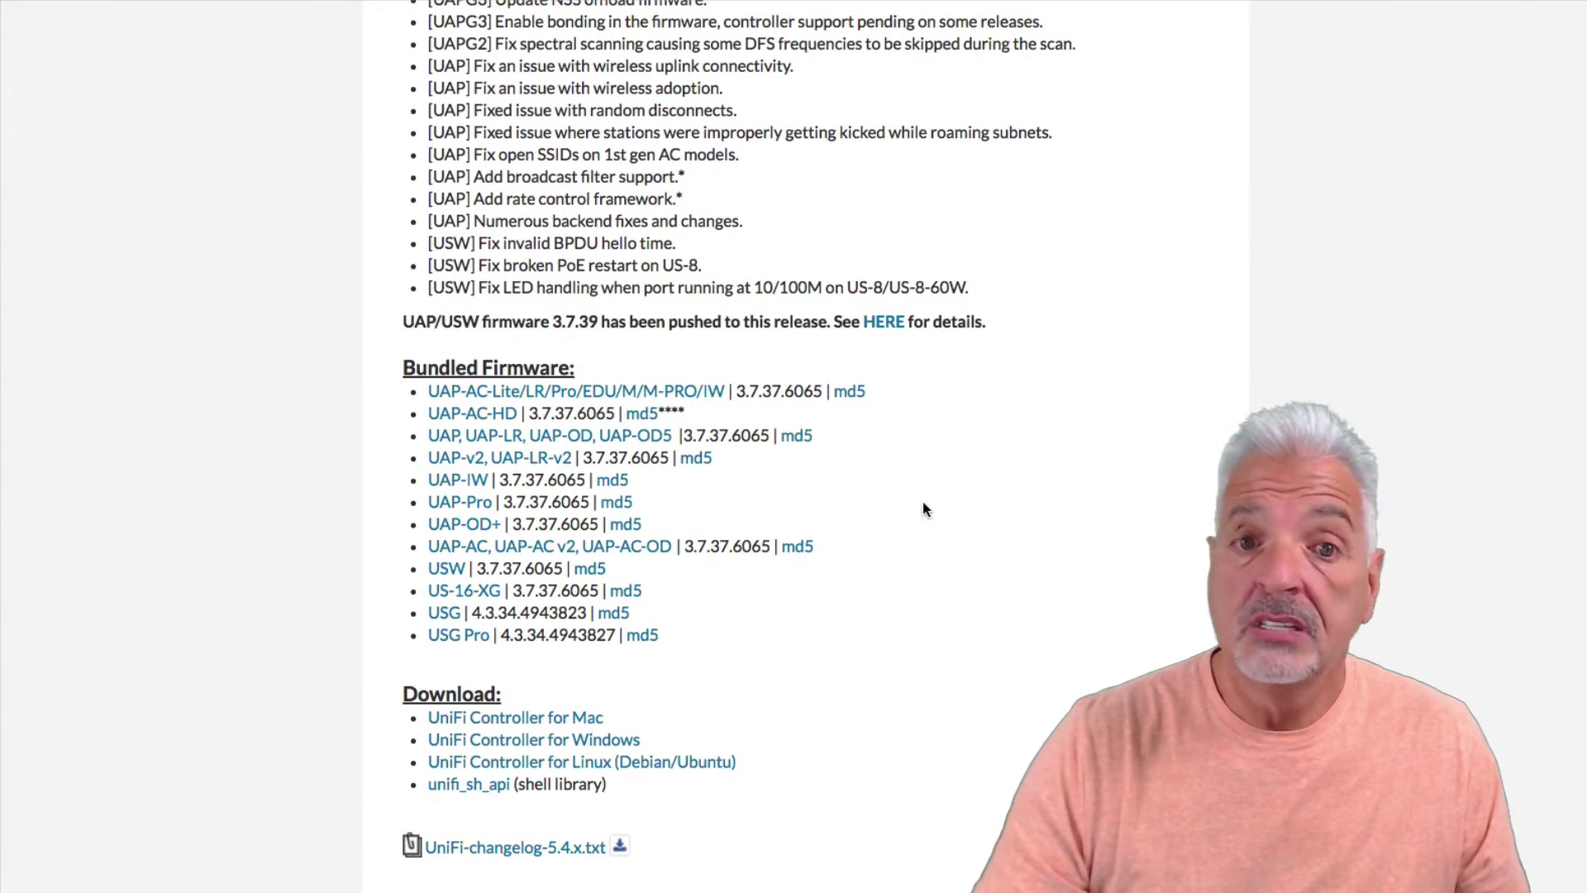
pyautogui.scroll(-4, 918, 500)
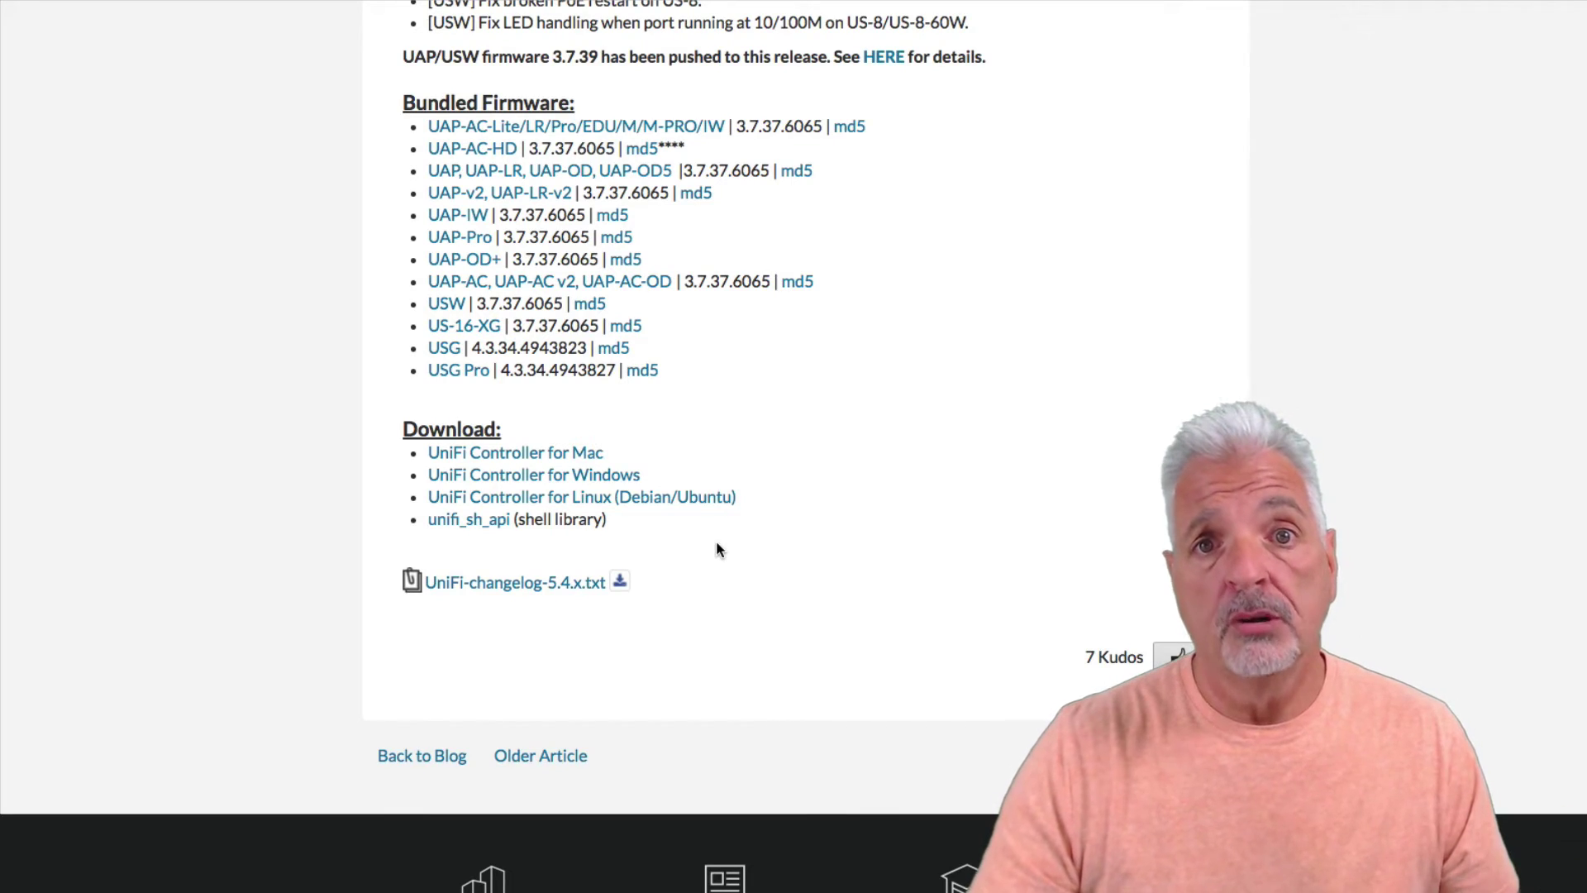
pyautogui.scroll(6, 716, 543)
pyautogui.scroll(5, 1067, 424)
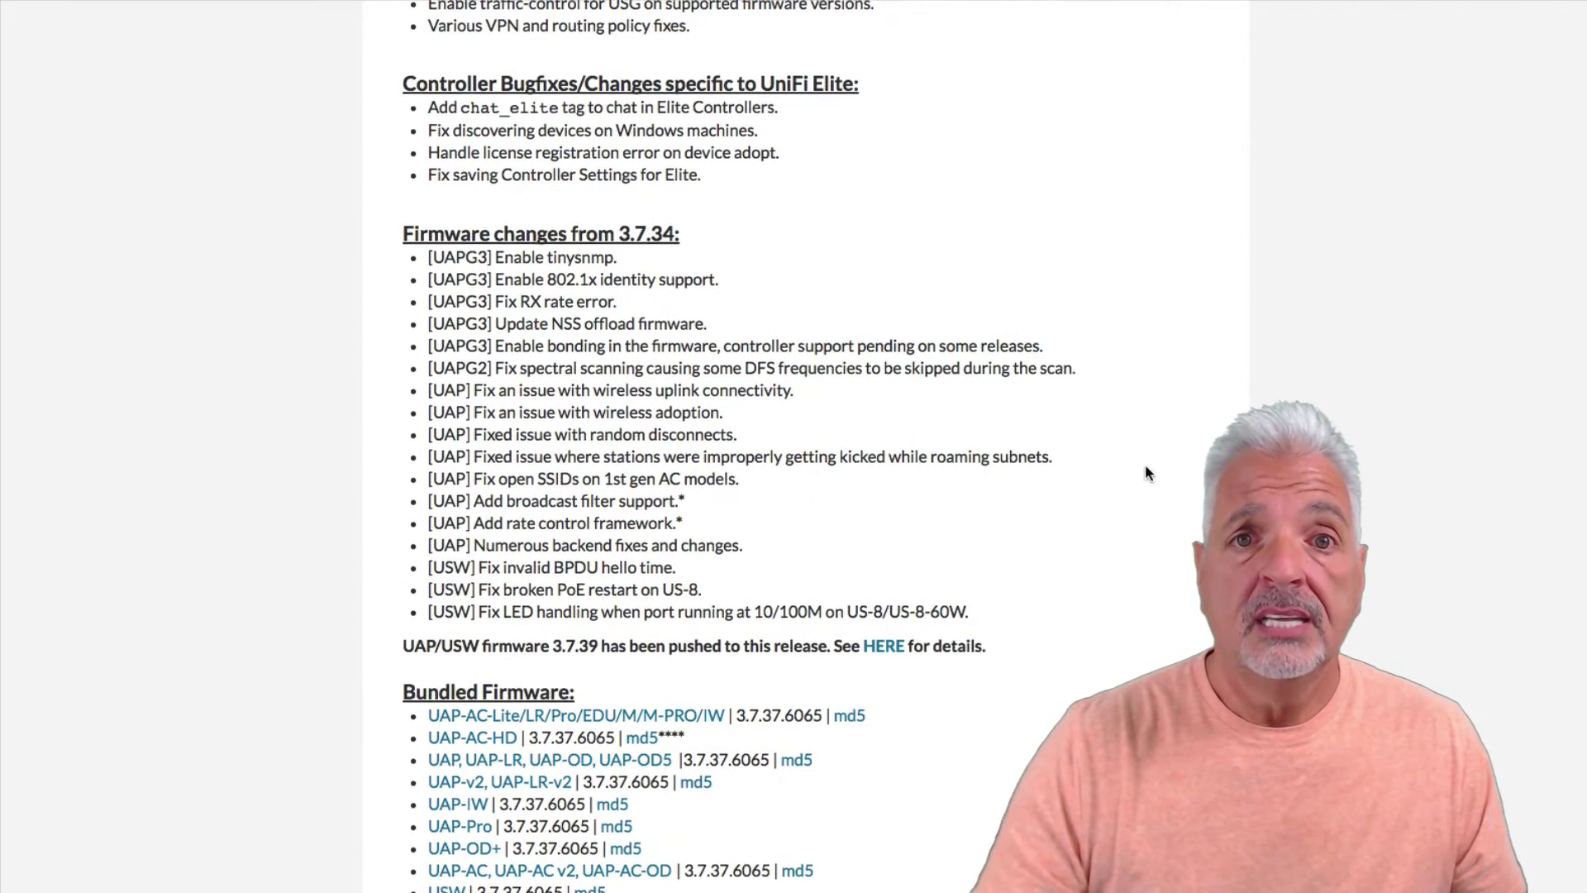
pyautogui.scroll(3, 1066, 432)
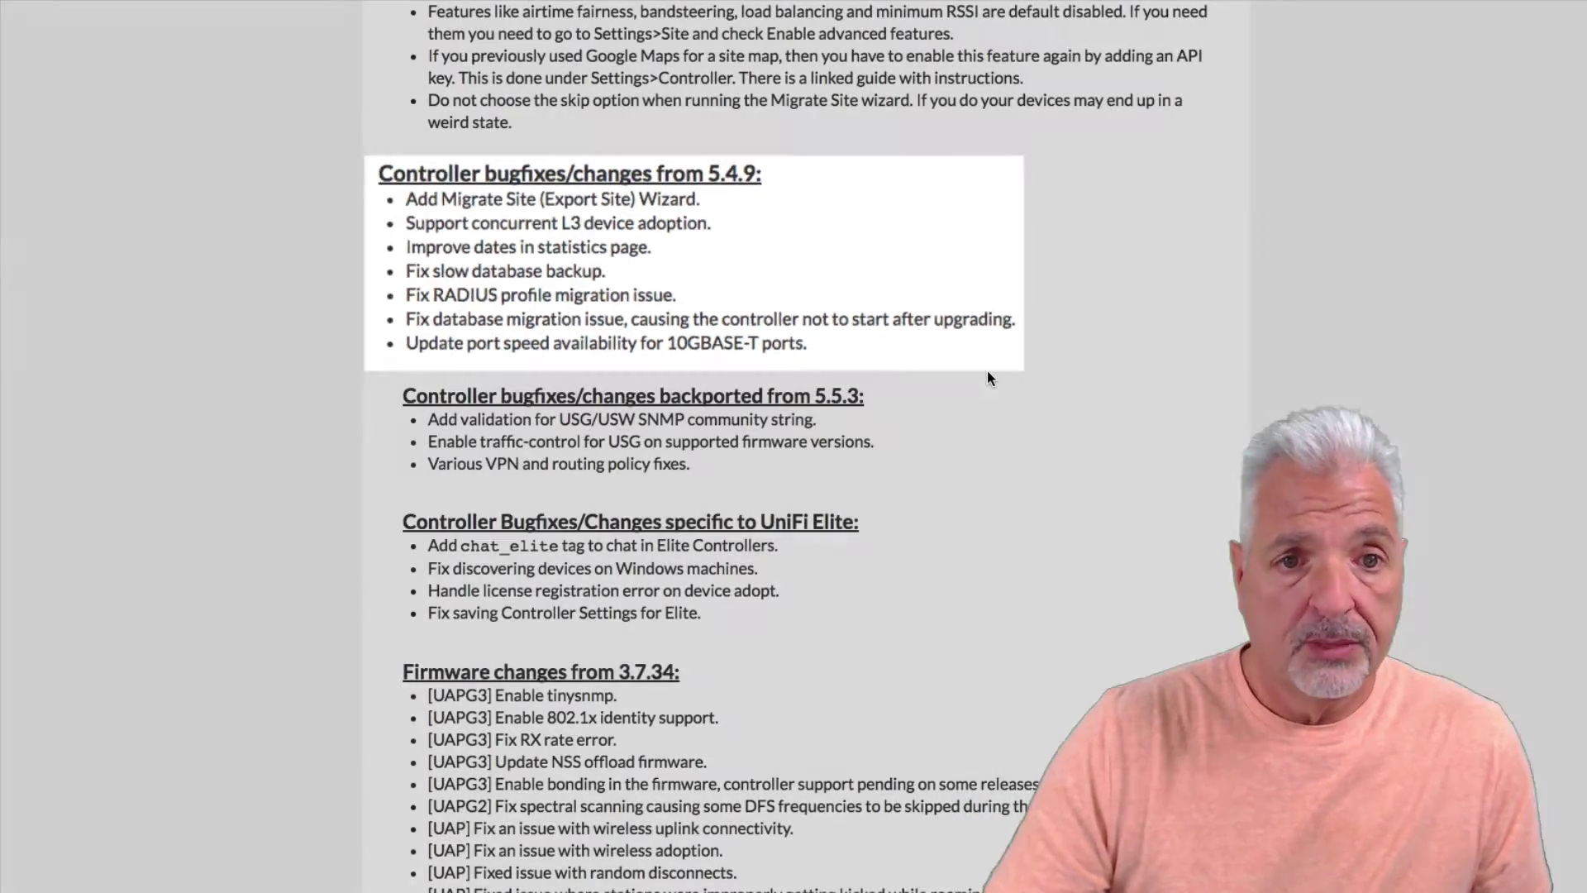
pyautogui.scroll(1, 988, 370)
pyautogui.scroll(20, 987, 378)
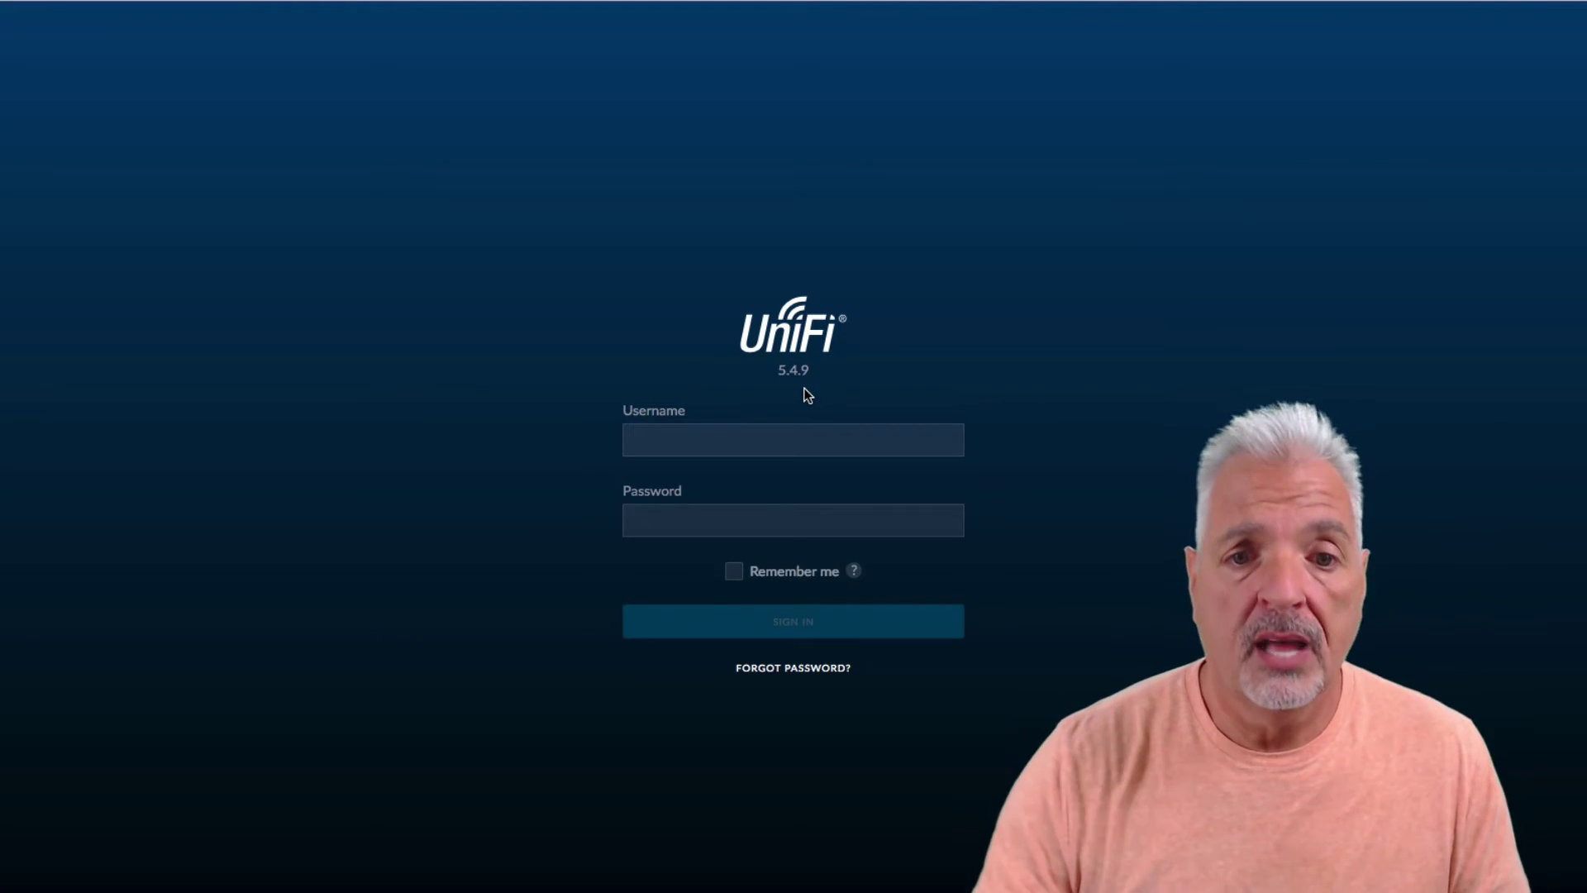
# Sign in to the controller and open the Maintenance page under Settings.
pyautogui.click(716, 437)
pyautogui.write('t')
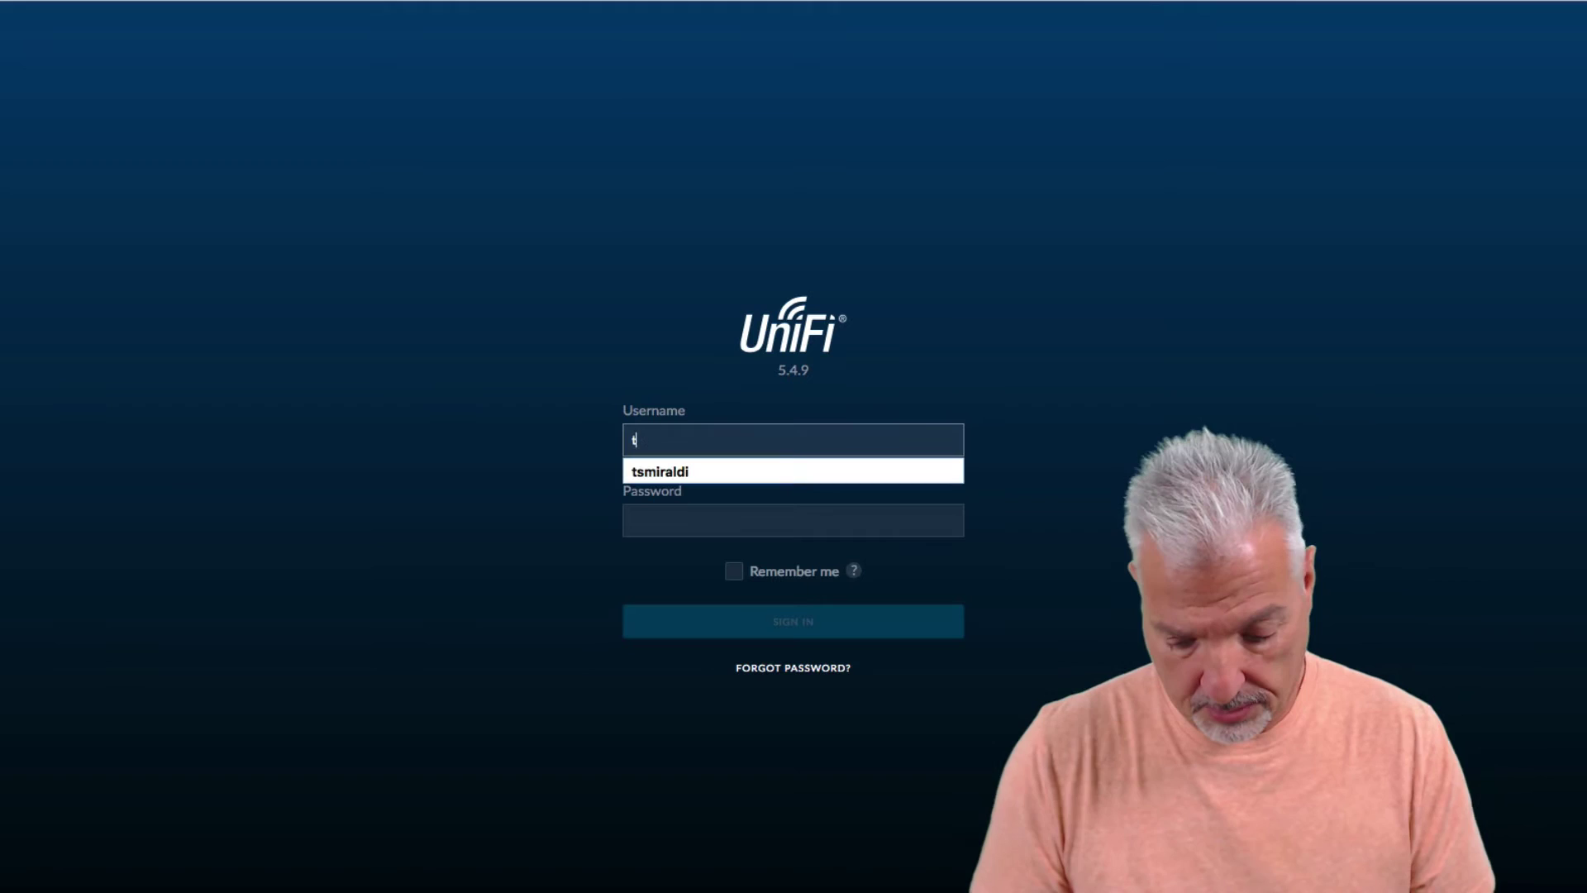
pyautogui.write('smi')
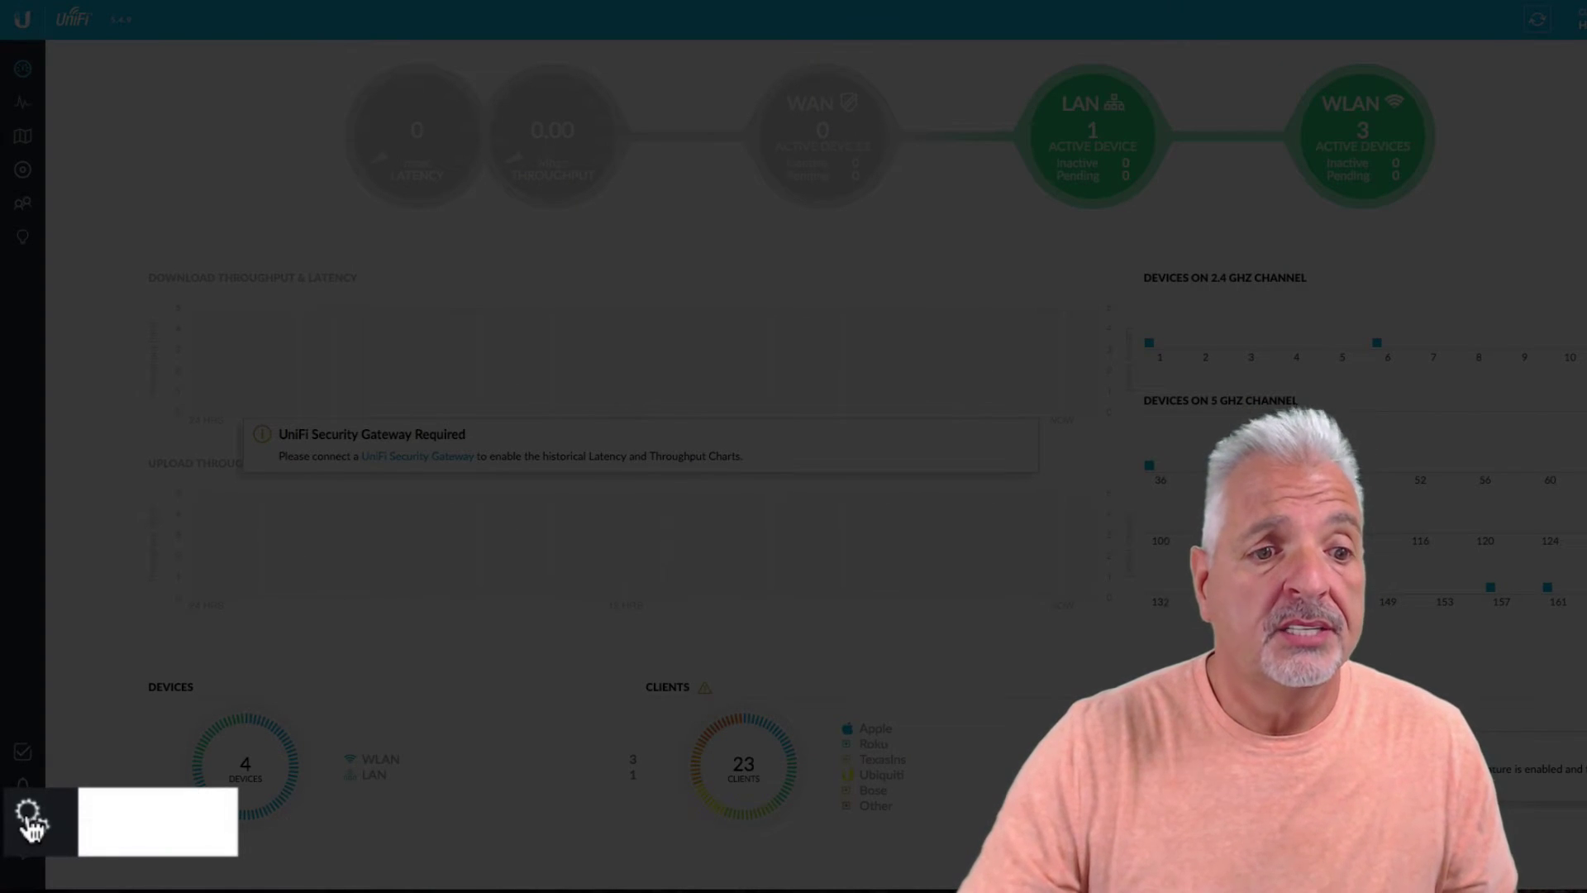
pyautogui.click(29, 817)
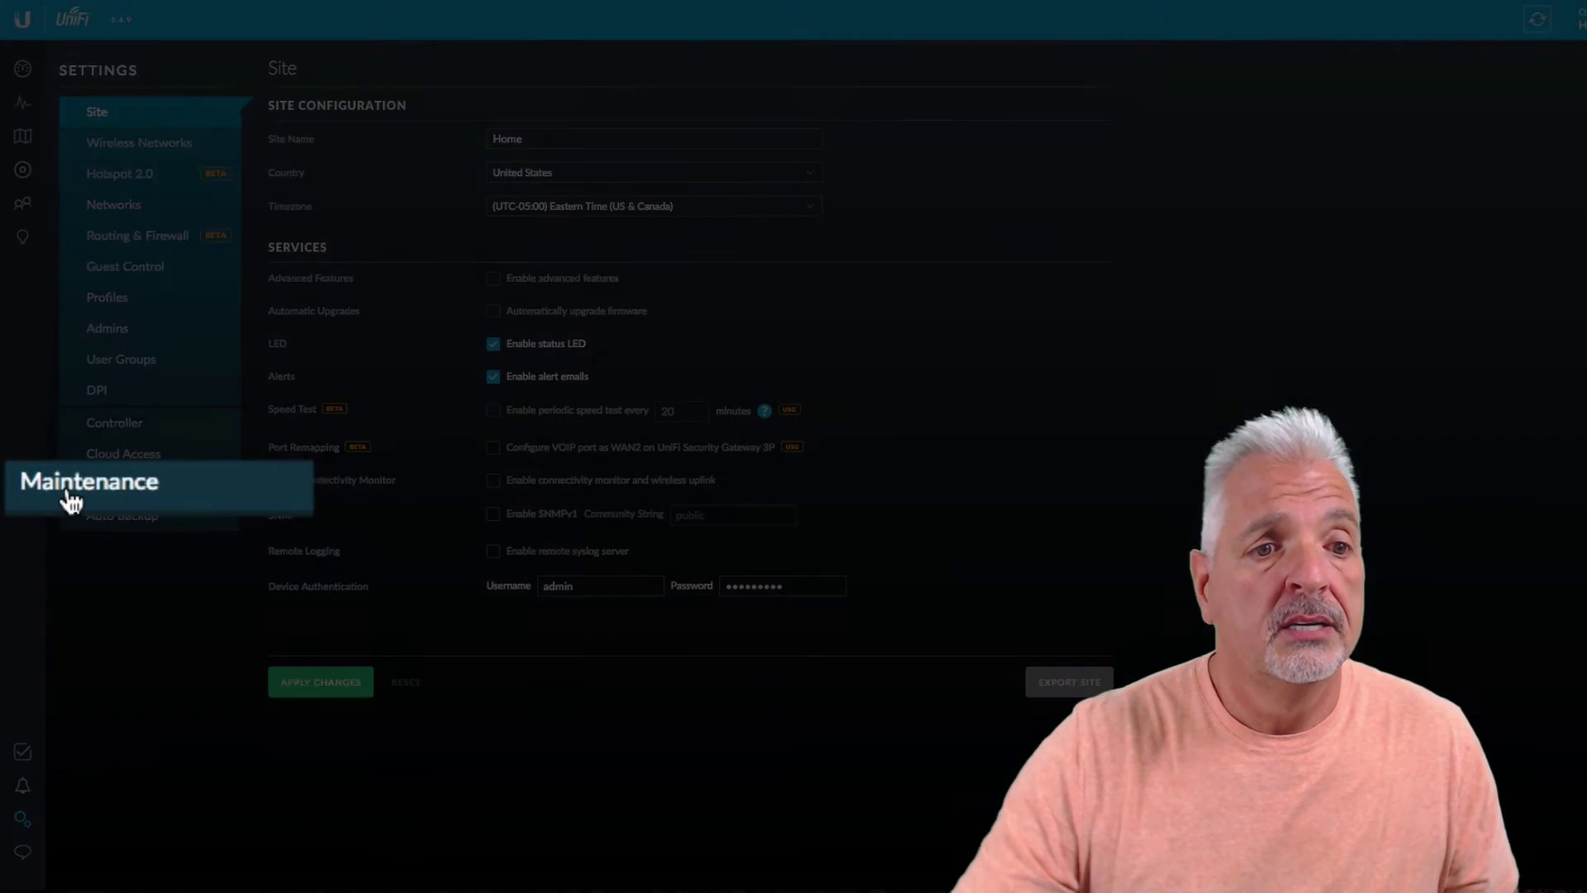
pyautogui.click(106, 484)
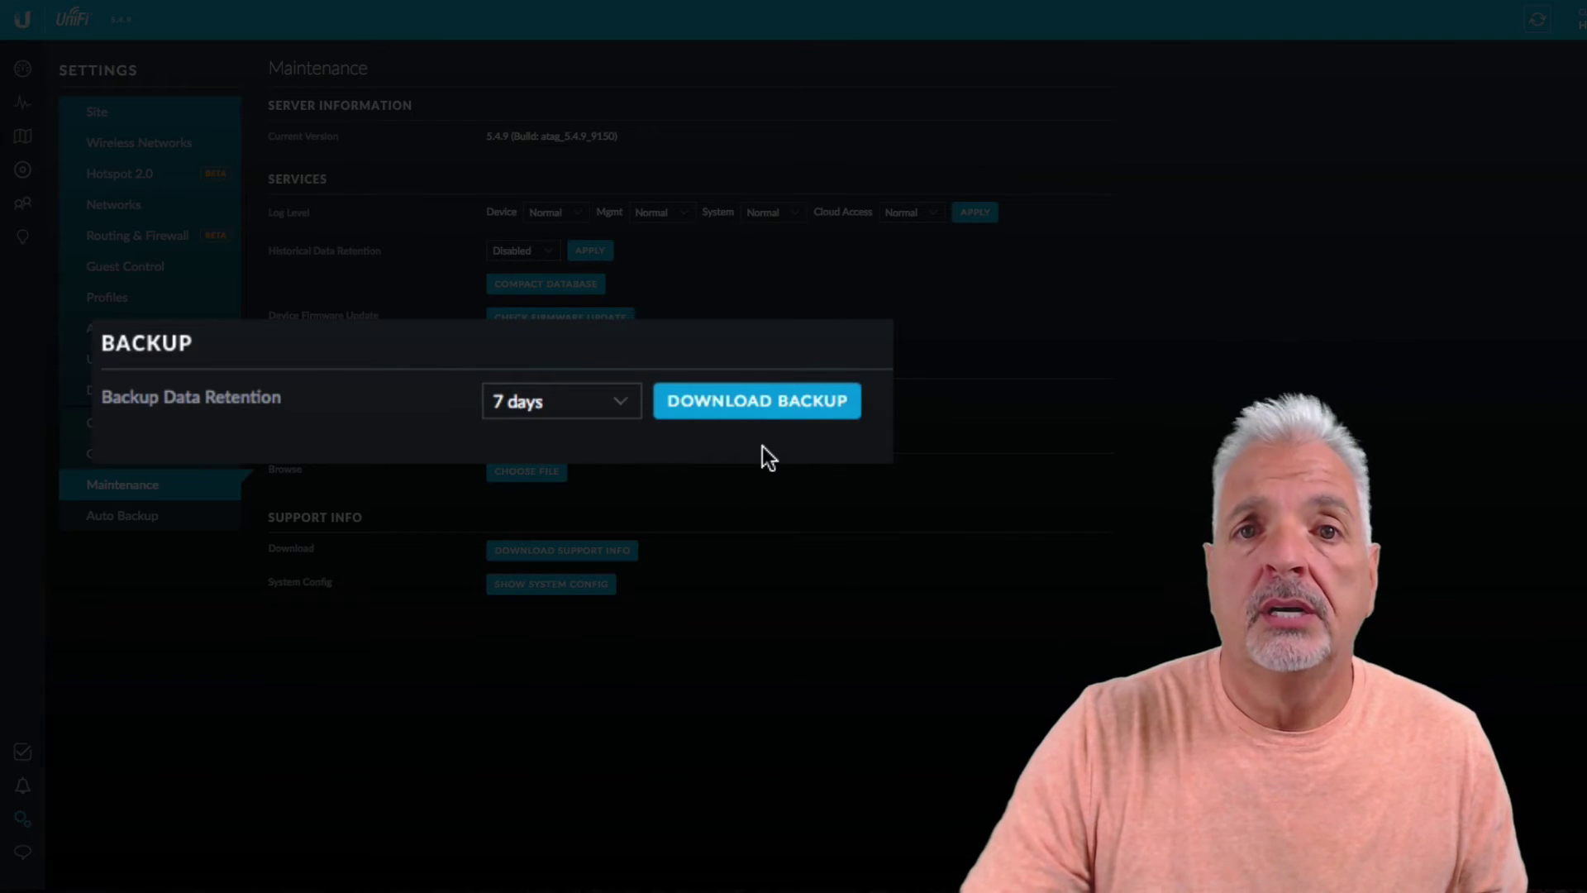
# Download the 5.4.9 configuration backup, then log out of the controller.
pyautogui.click(766, 410)
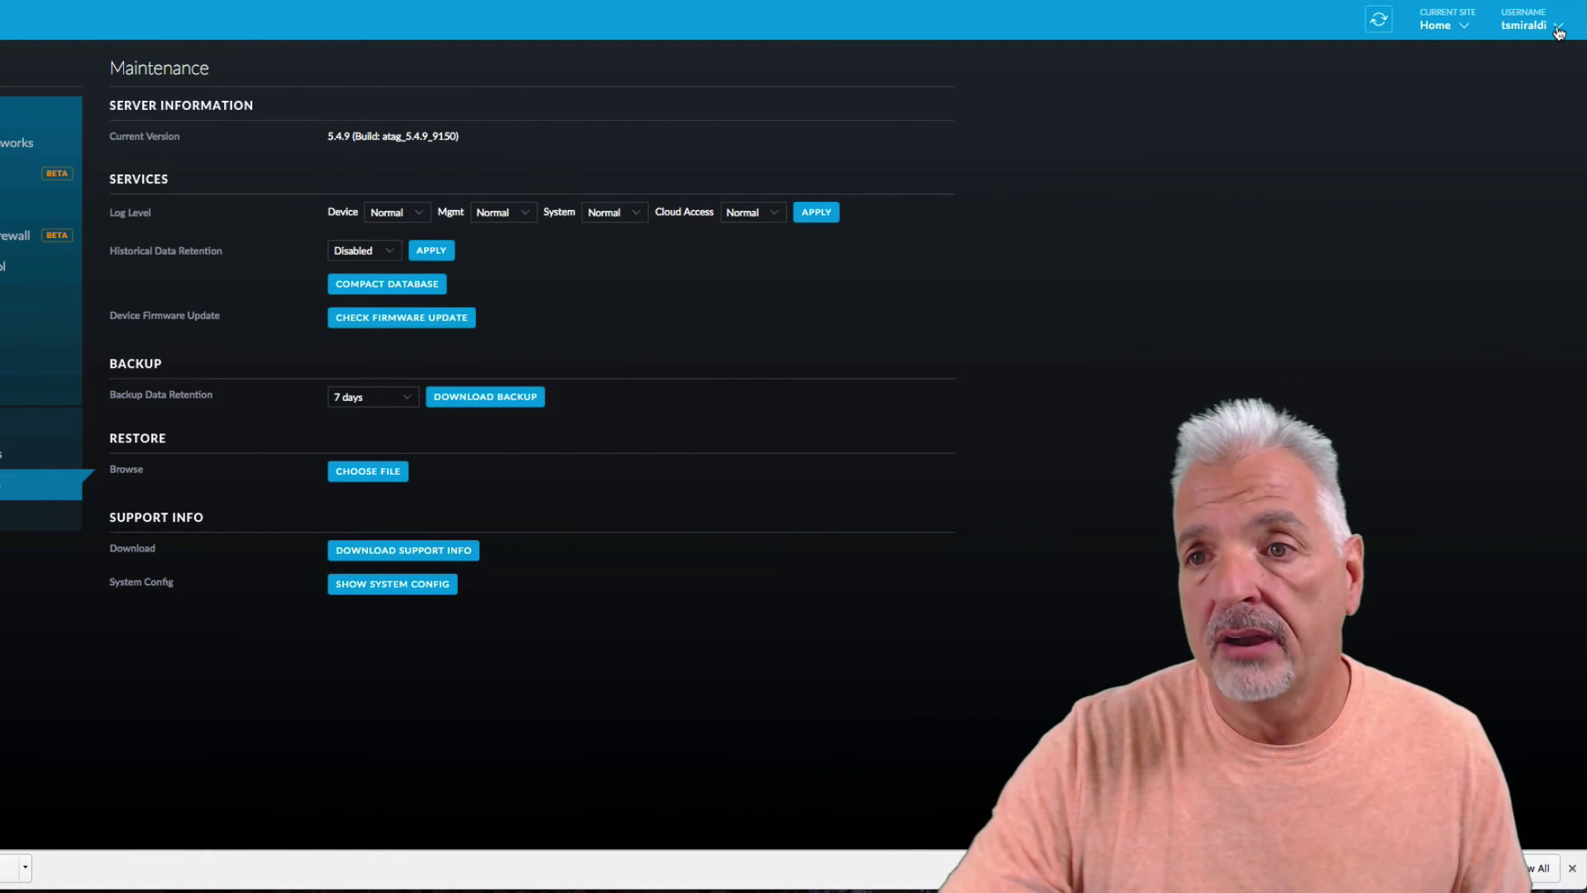
pyautogui.click(1528, 25)
pyautogui.click(1460, 131)
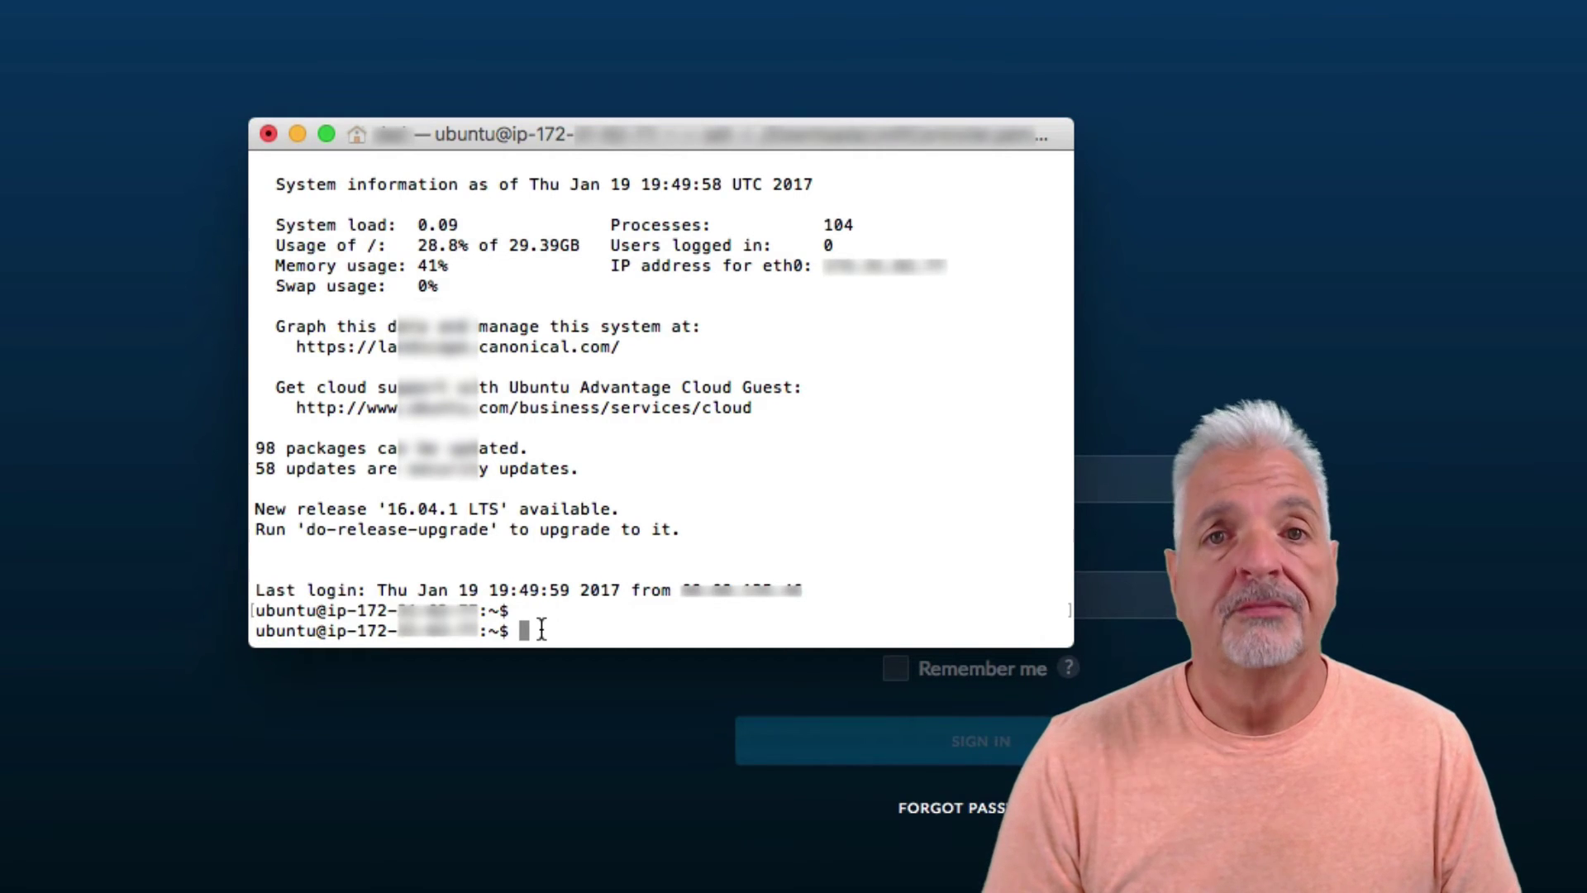
# Run sudo apt-get update on the server to refresh the package lists.
pyautogui.write('sudo')
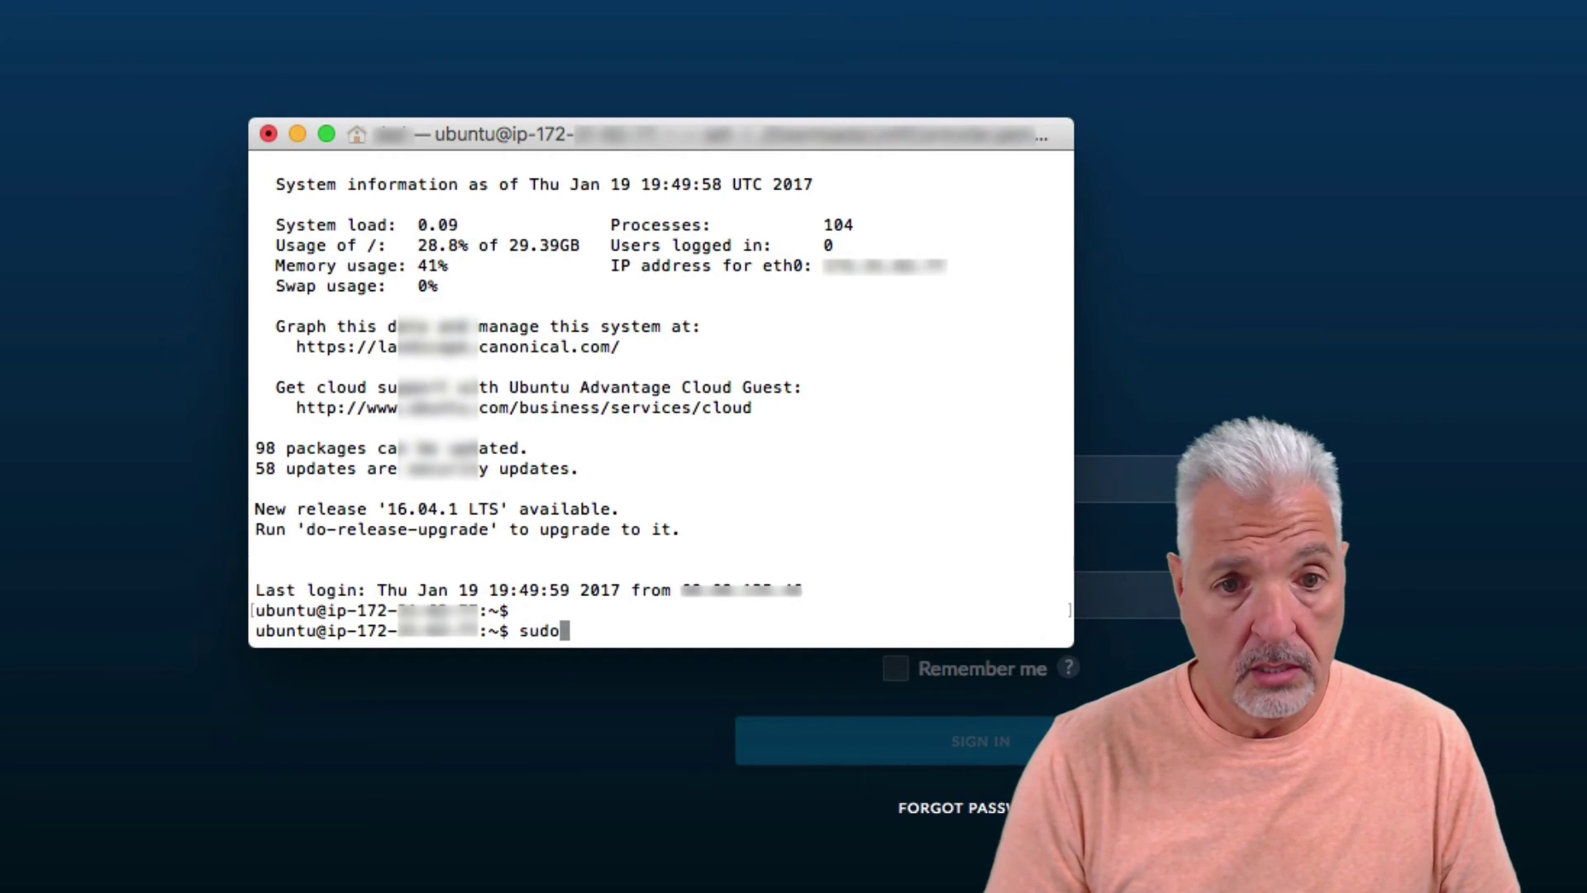
pyautogui.write(' apt-')
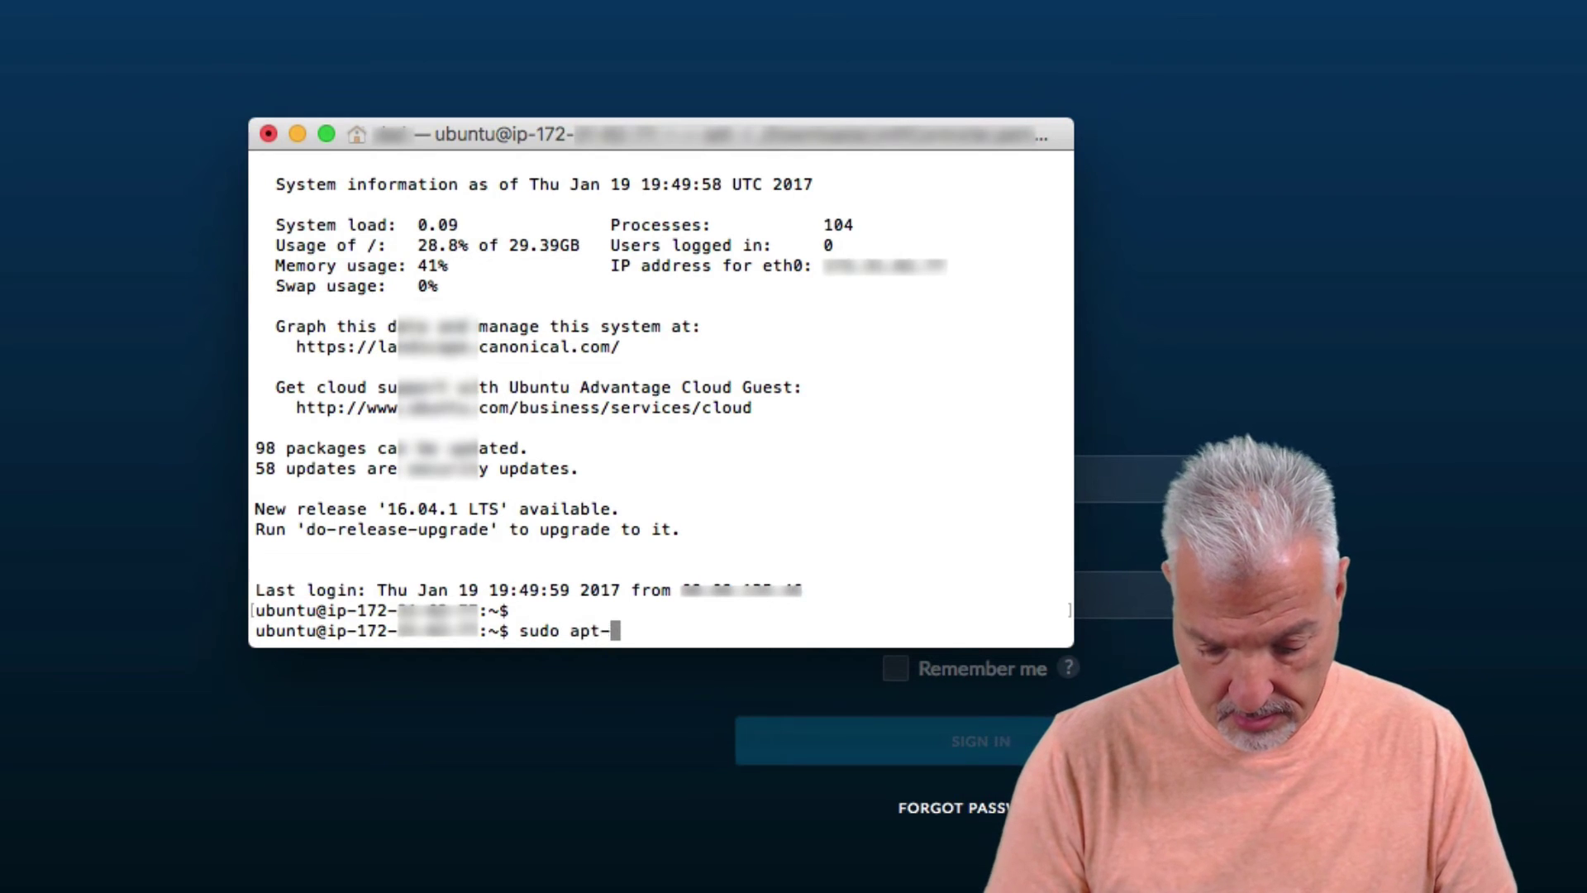
pyautogui.write('get update')
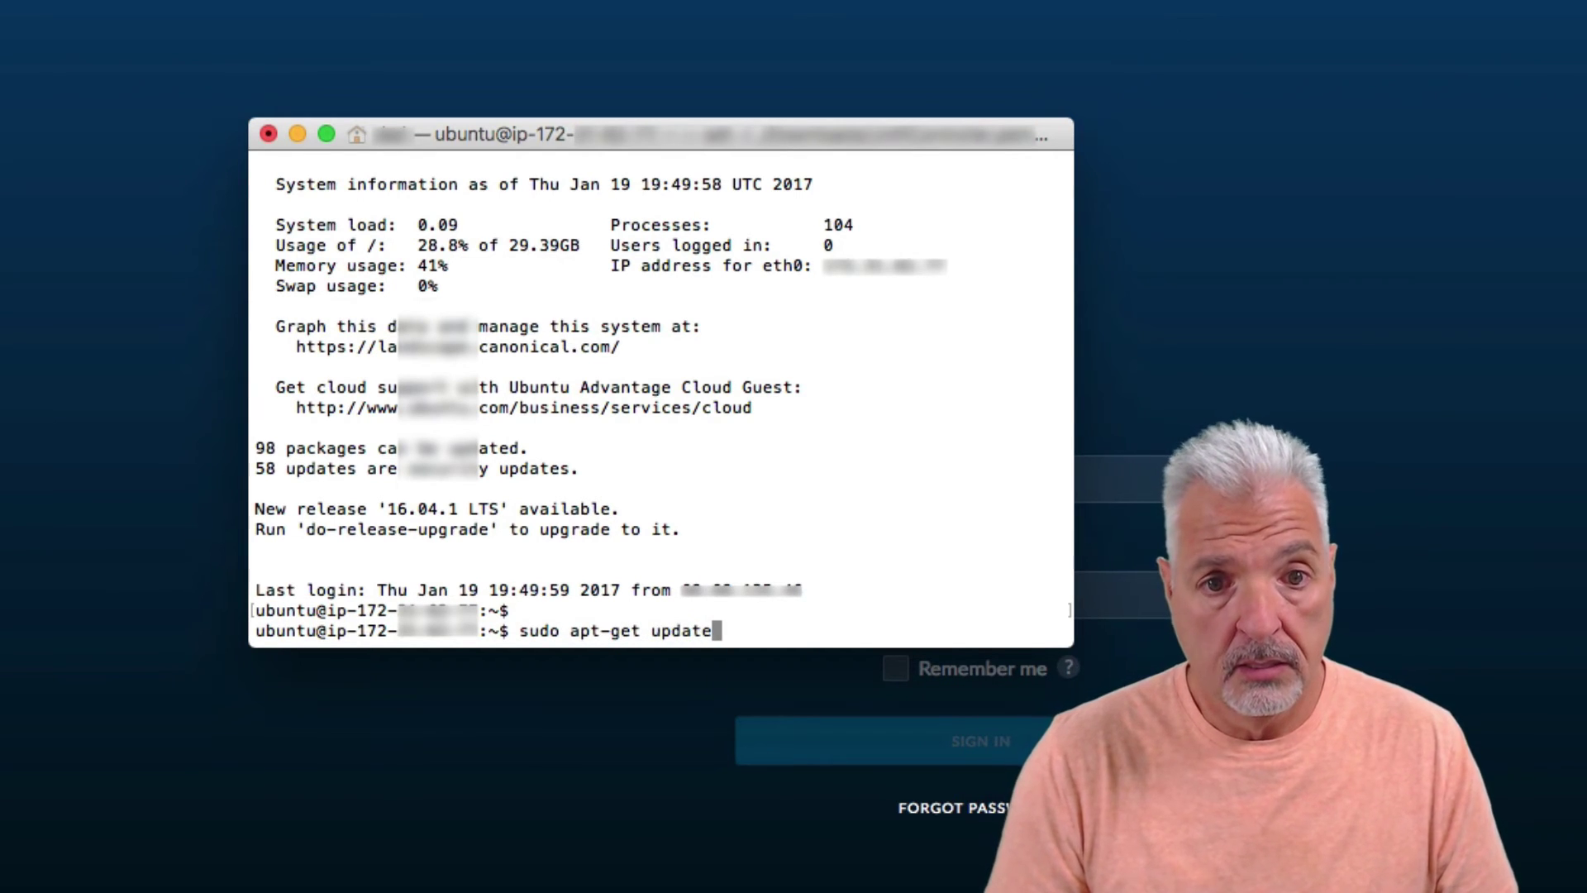
pyautogui.press('Return')
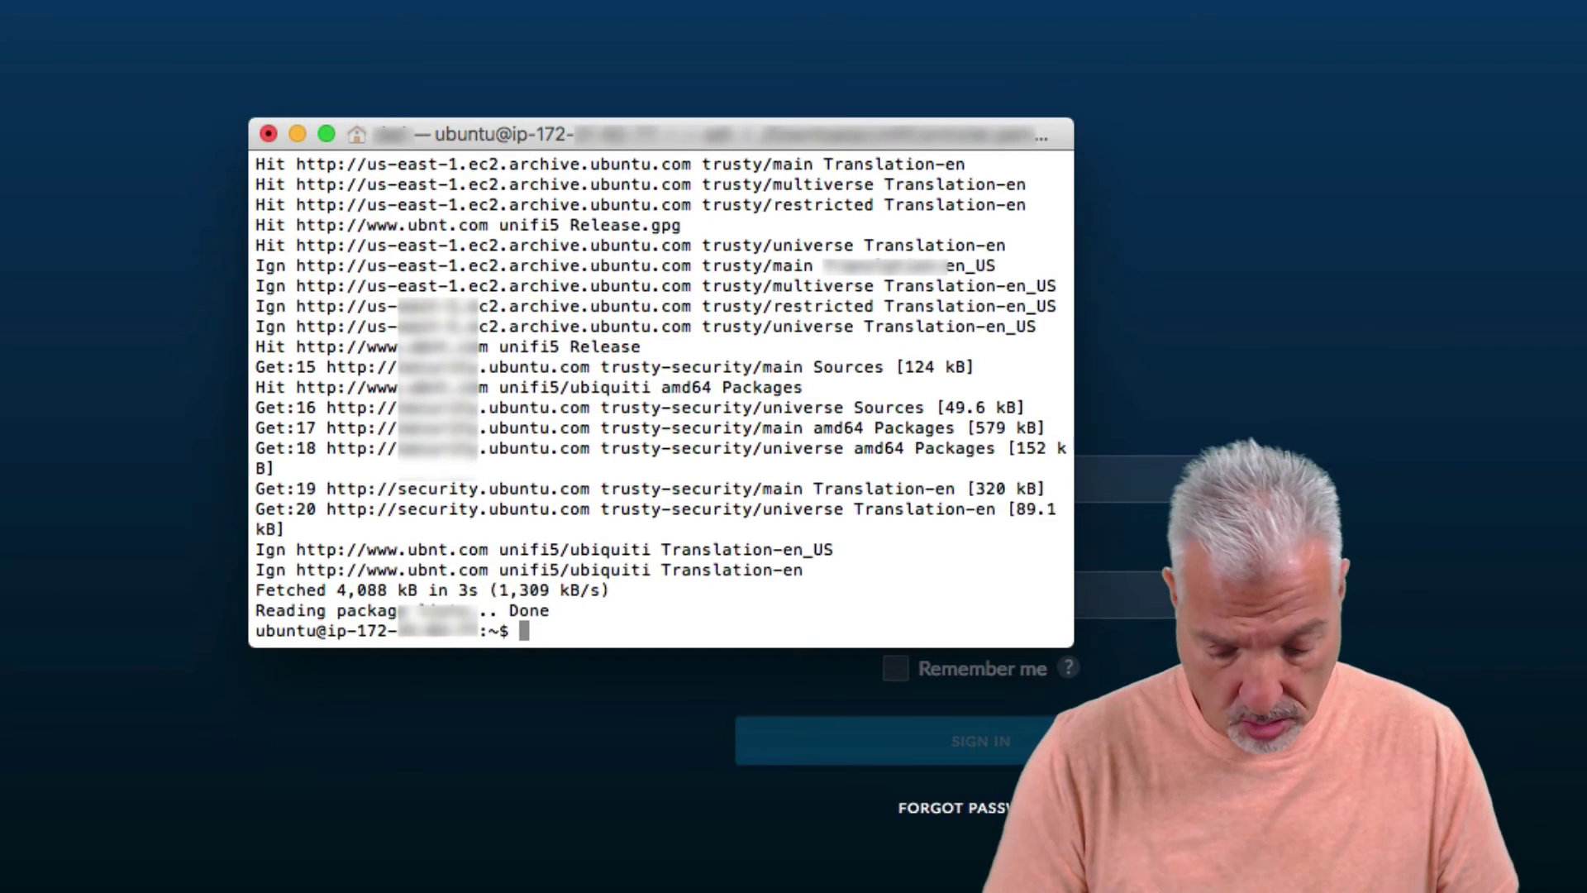
# Run sudo apt-get install unifi, confirming a backup exists, to upgrade to 5.4.11.
pyautogui.write('ud')
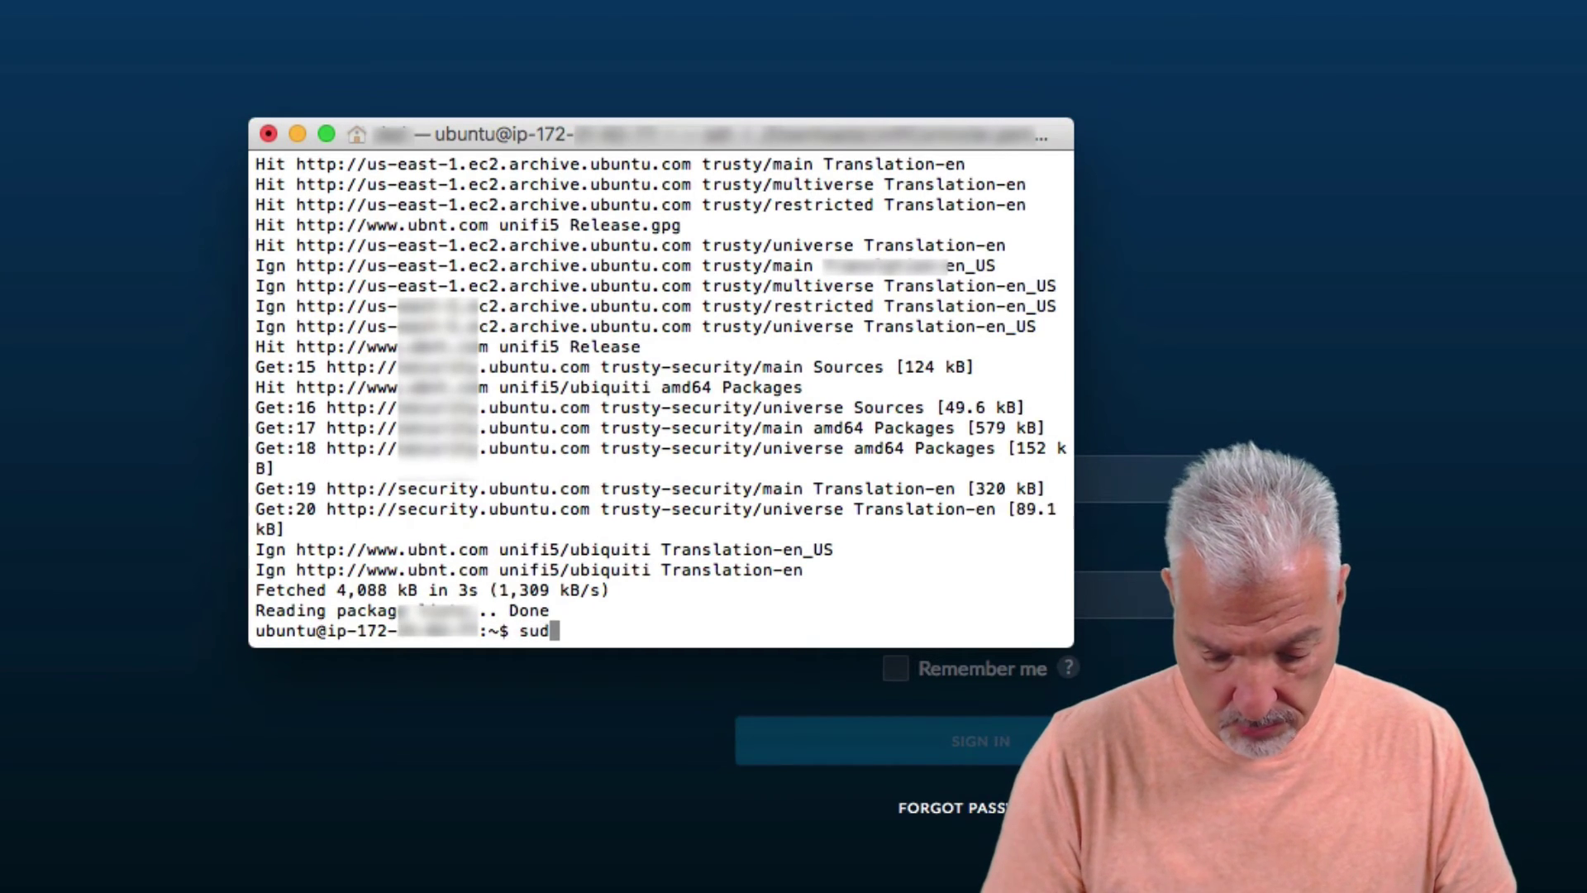
pyautogui.write('o ap')
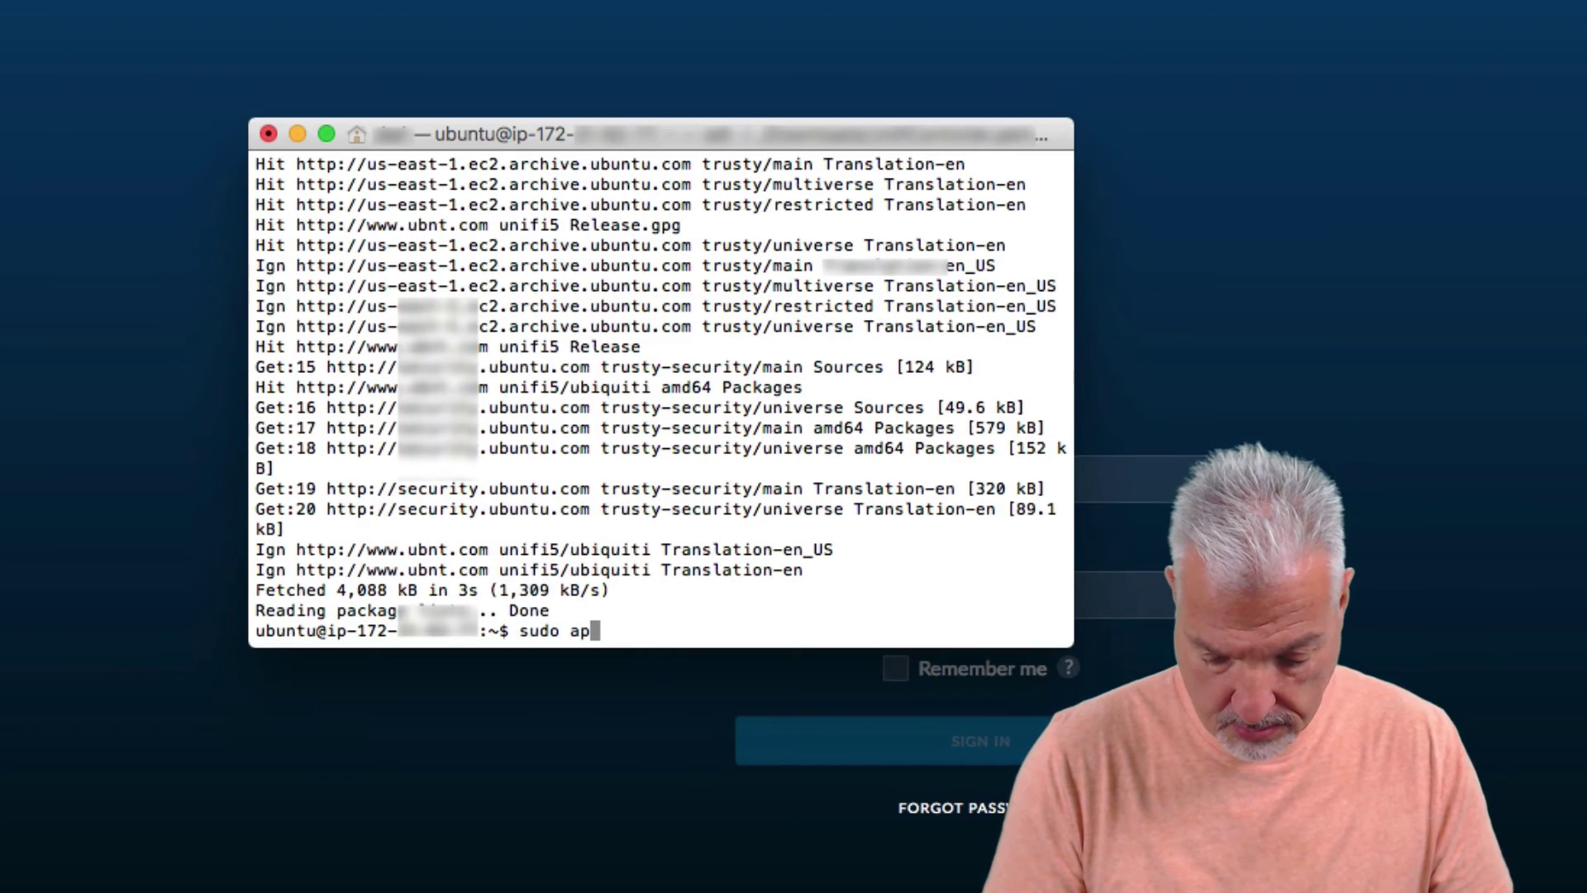
pyautogui.write('t-get ')
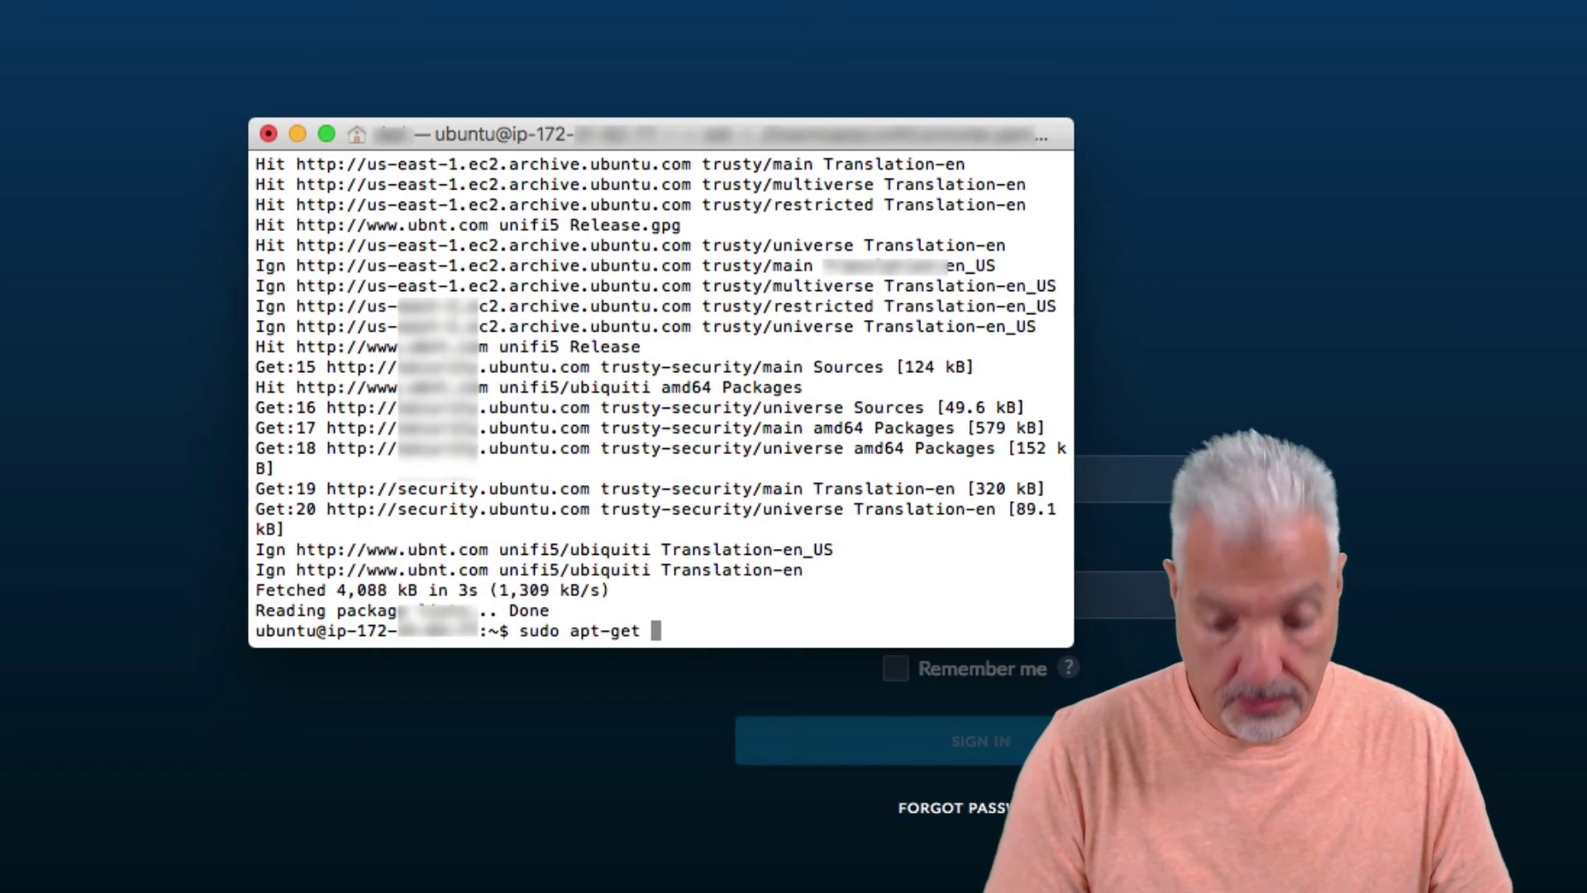
pyautogui.write('install ')
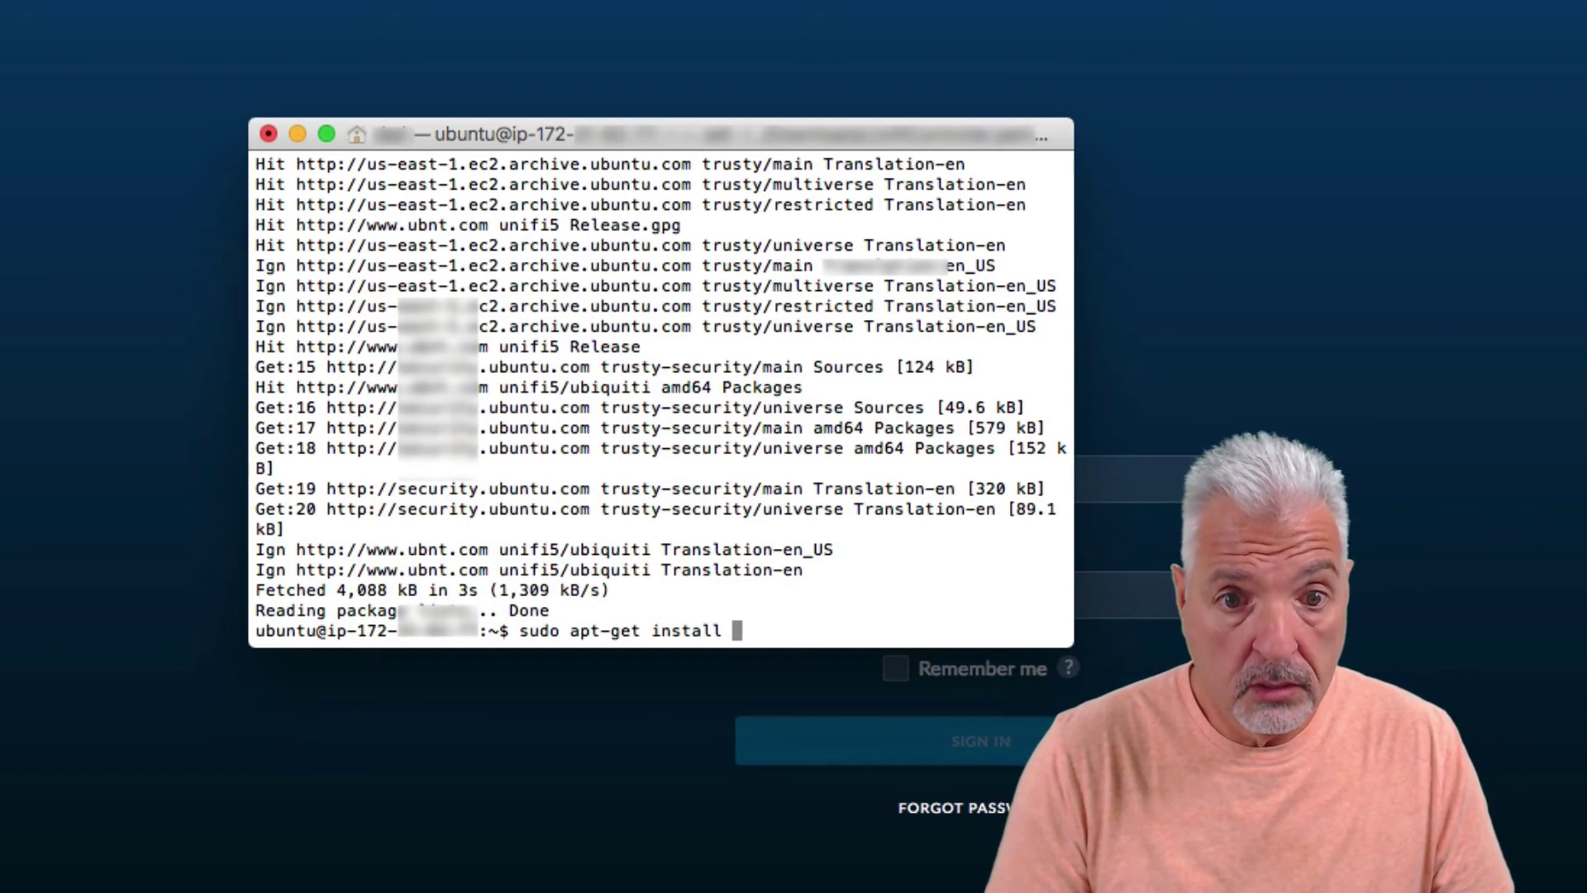
pyautogui.write('unifi')
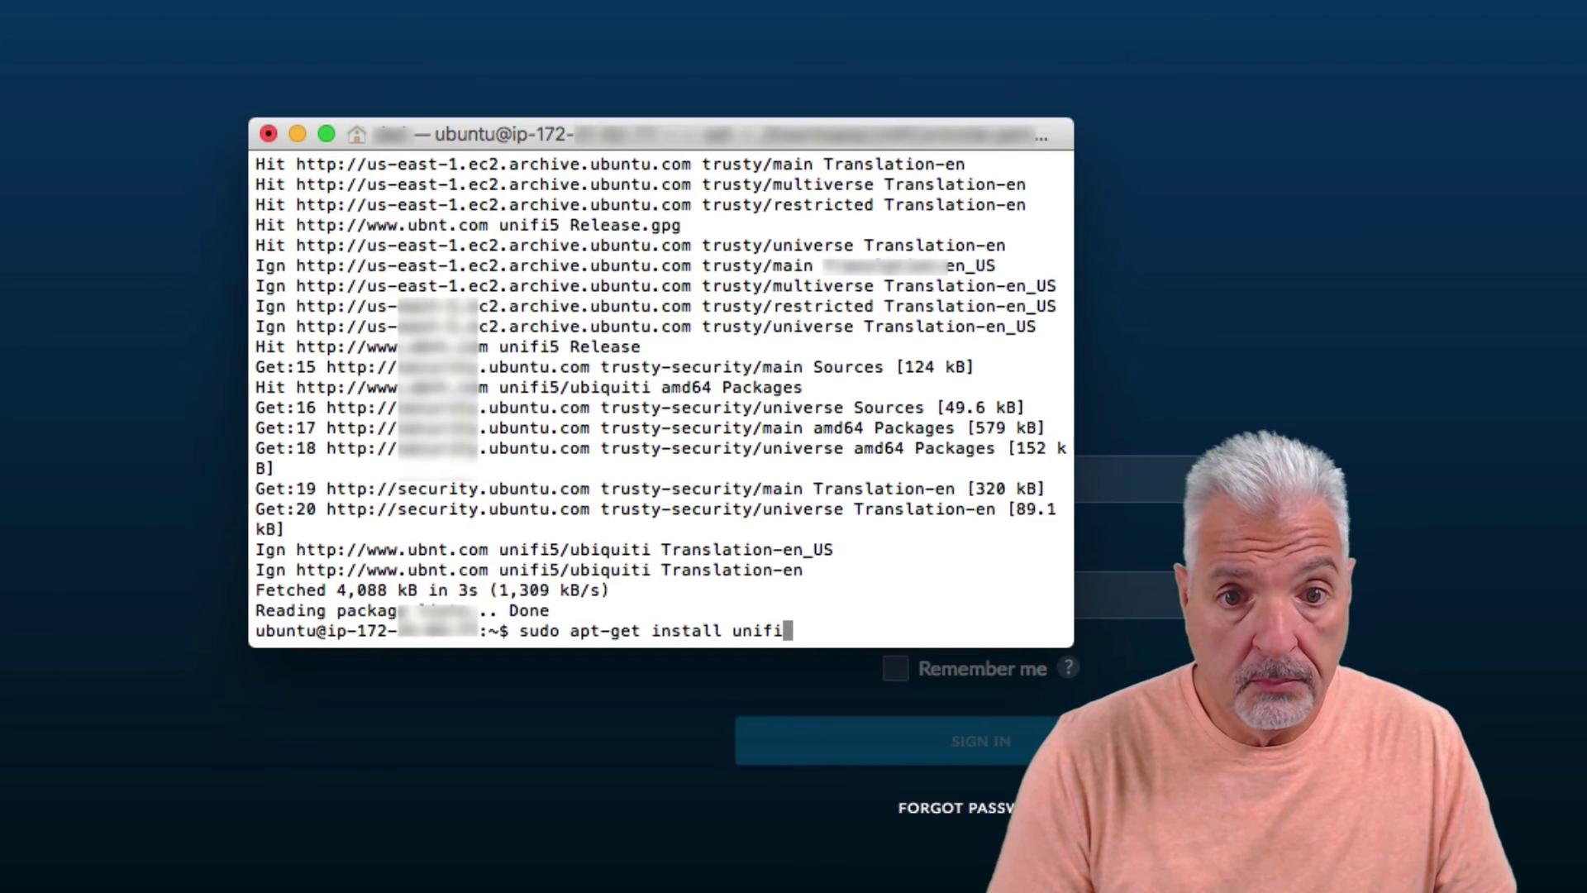
pyautogui.press('Return')
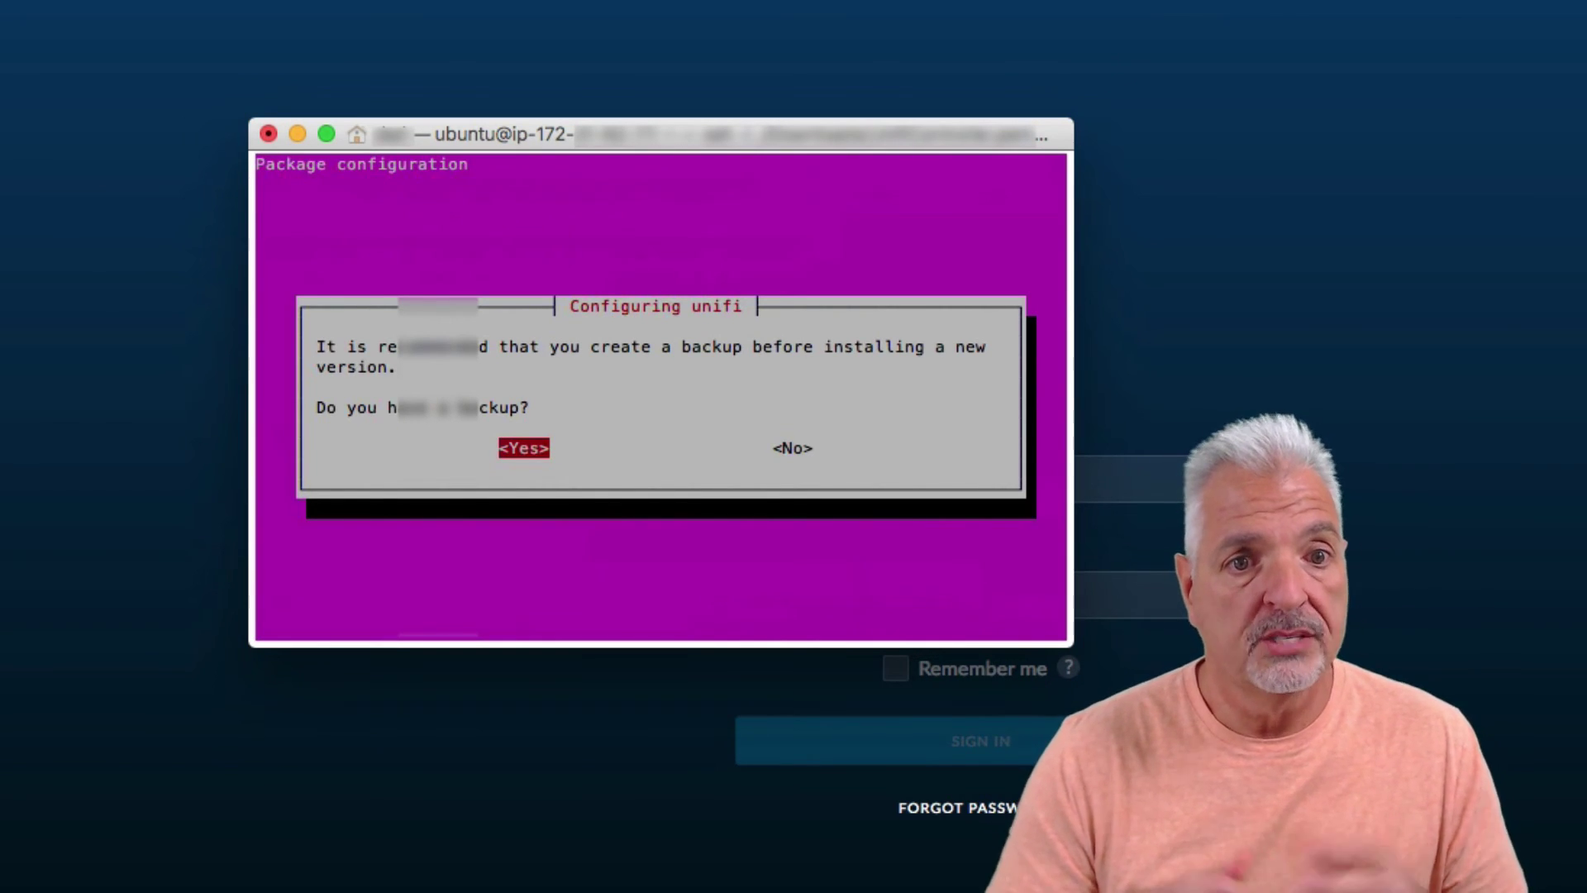
pyautogui.press('Return')
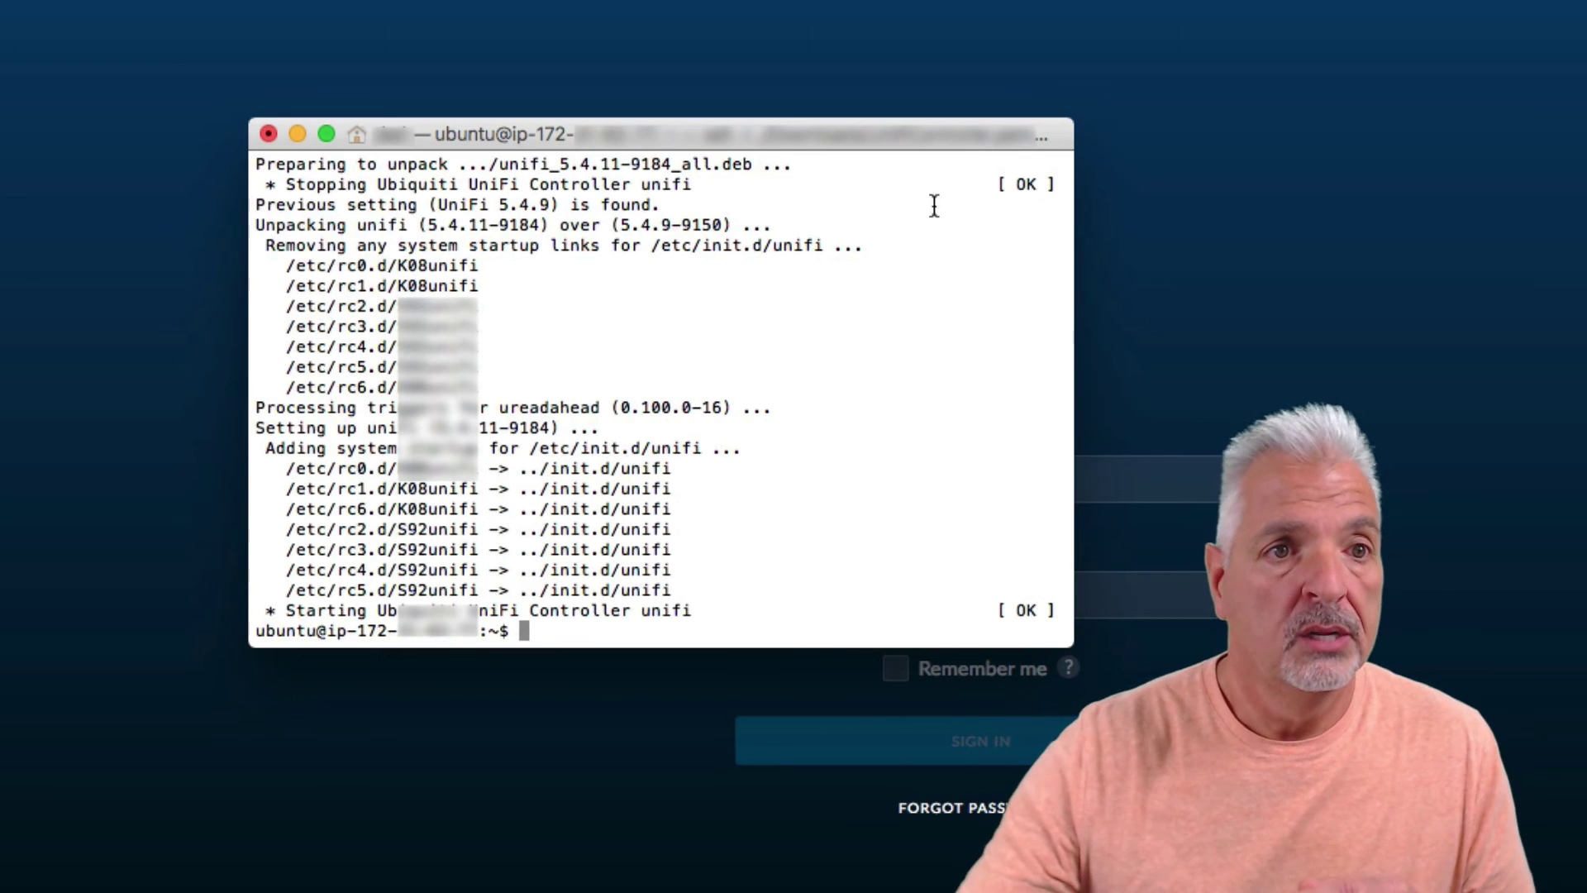
# Close the Terminal window, terminating the SSH session, and return to the sign-in form.
pyautogui.click(270, 133)
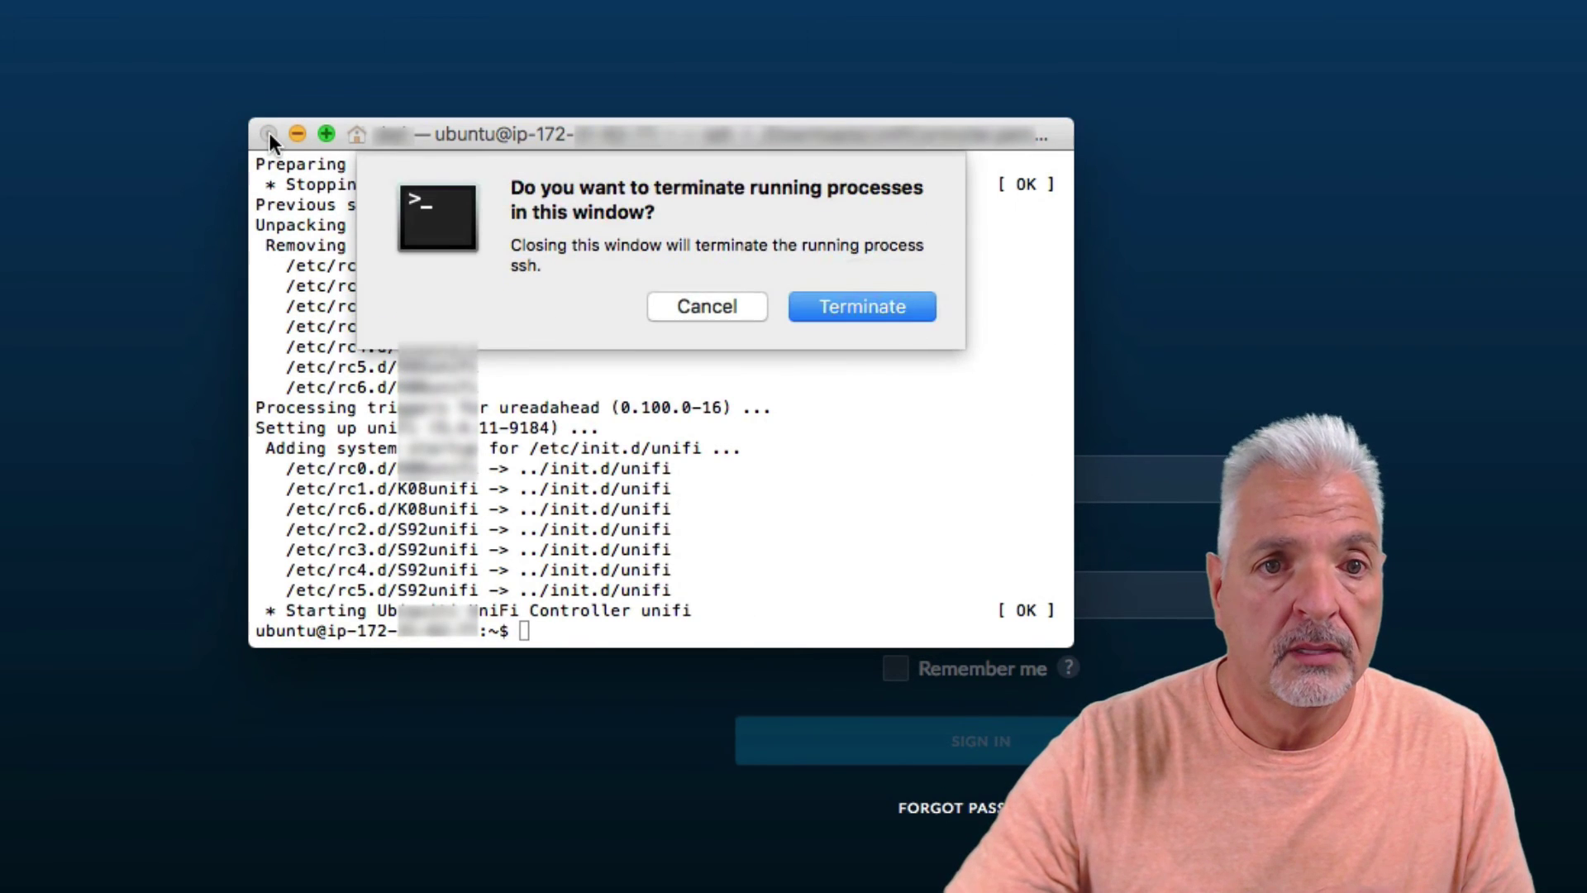
pyautogui.click(901, 311)
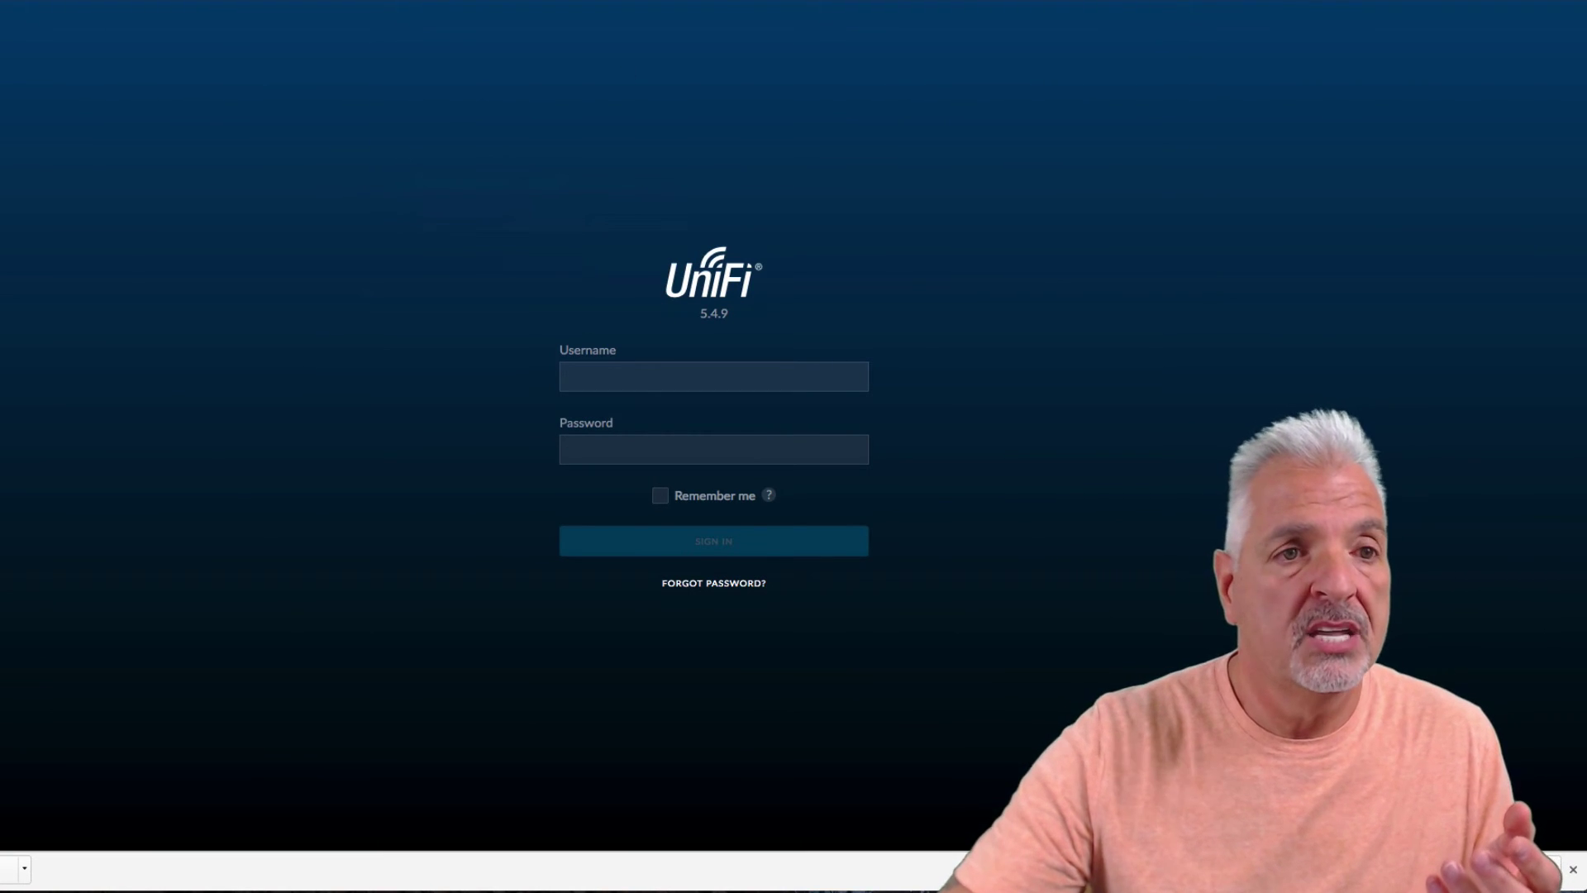
pyautogui.click(713, 376)
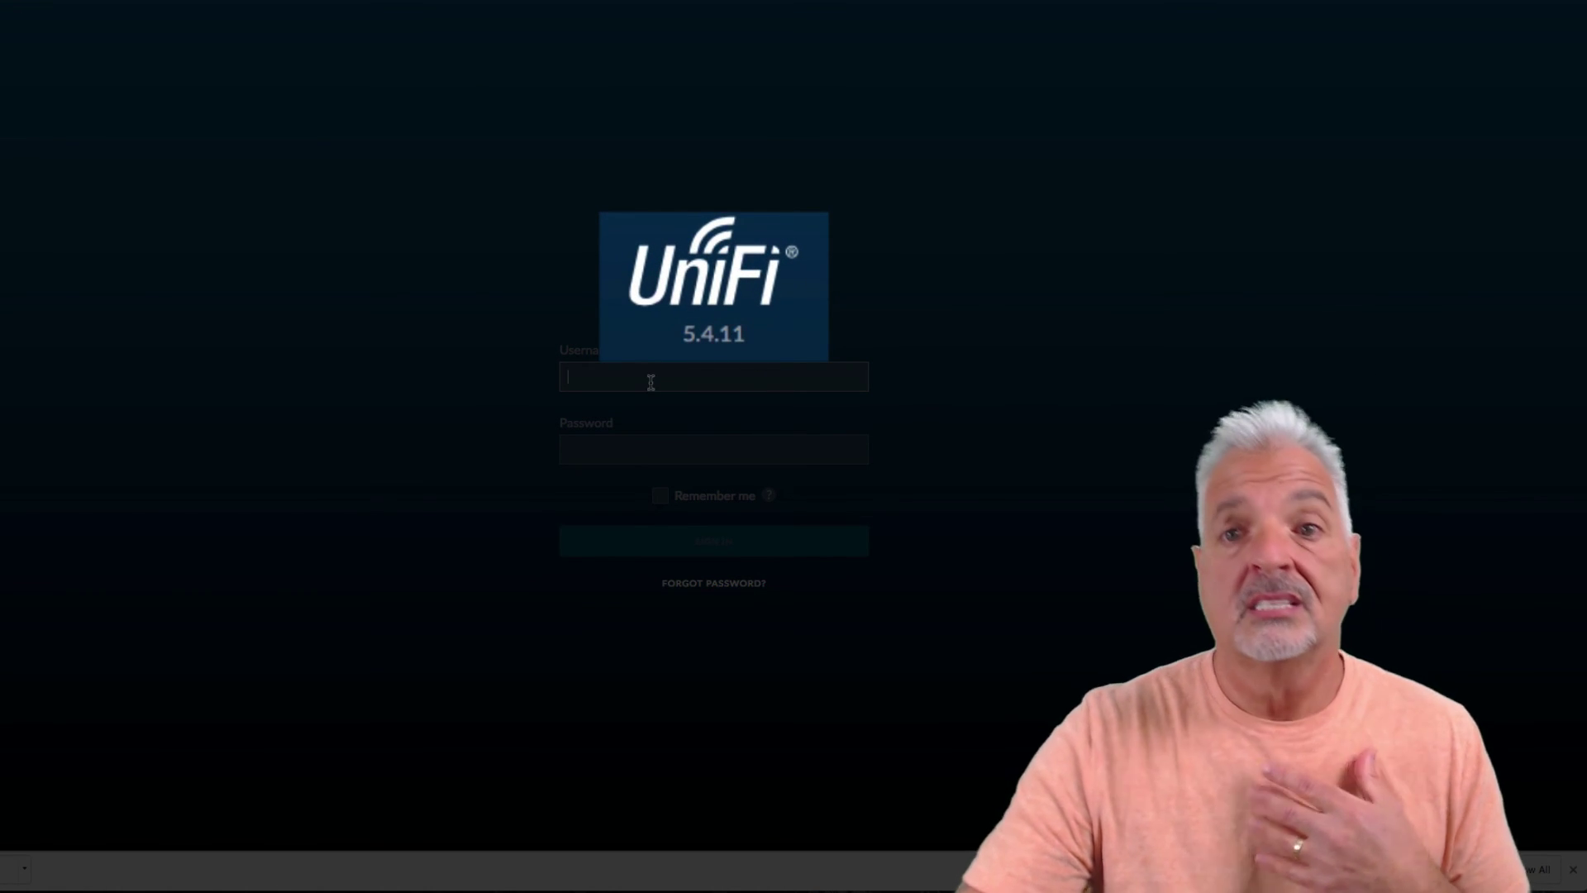
# Sign back in with the saved username to reach the 5.4.11 dashboard.
pyautogui.write('tsmi')
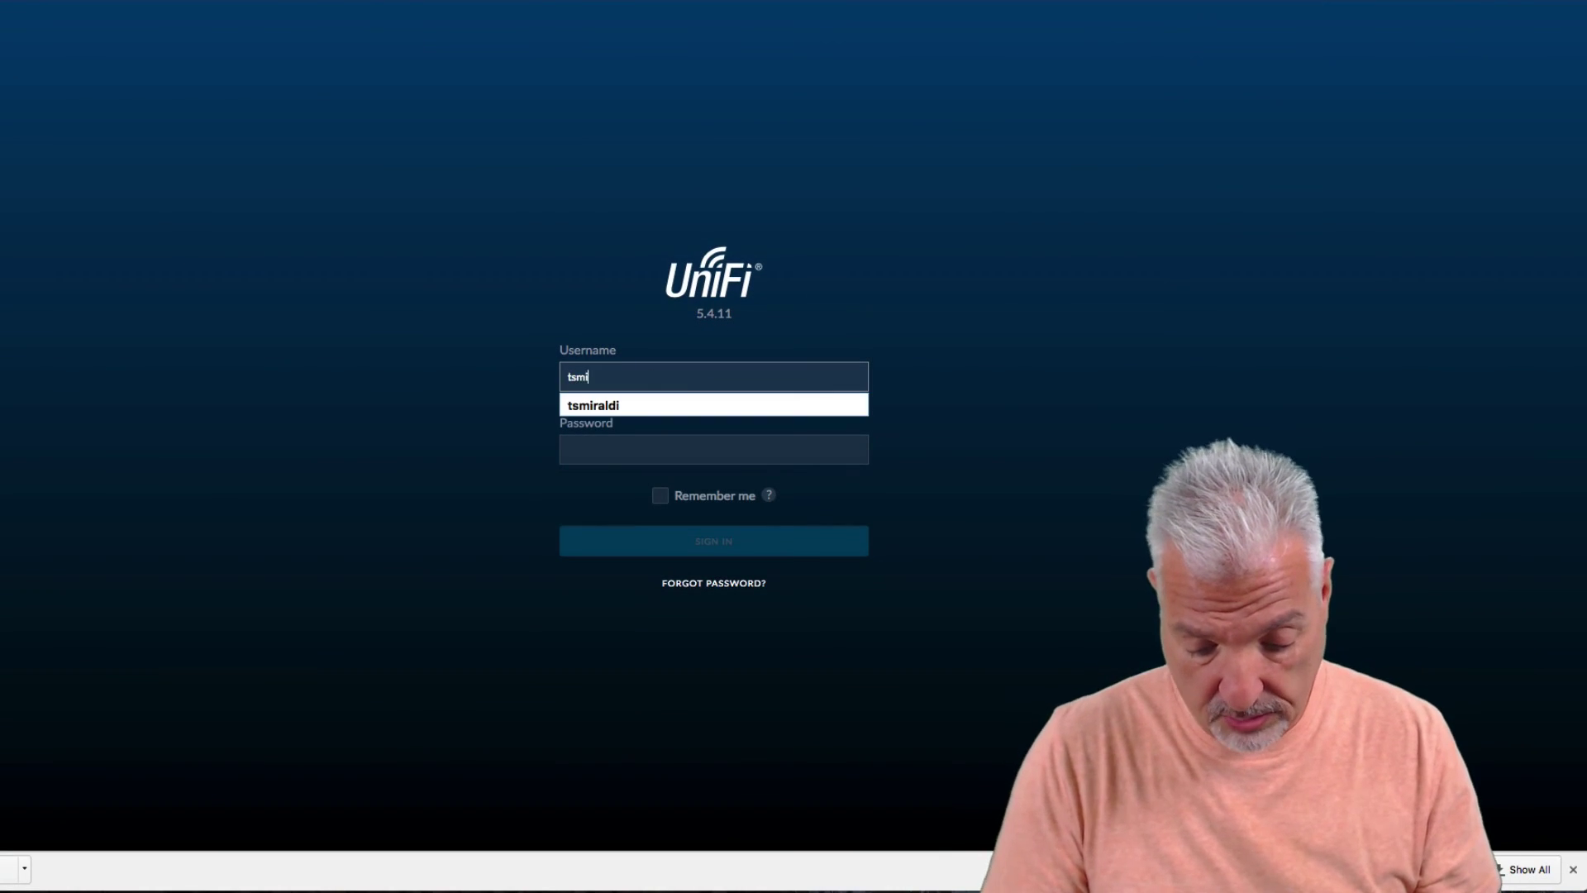
pyautogui.press('Down')
pyautogui.press('Return')
pyautogui.press('Return')
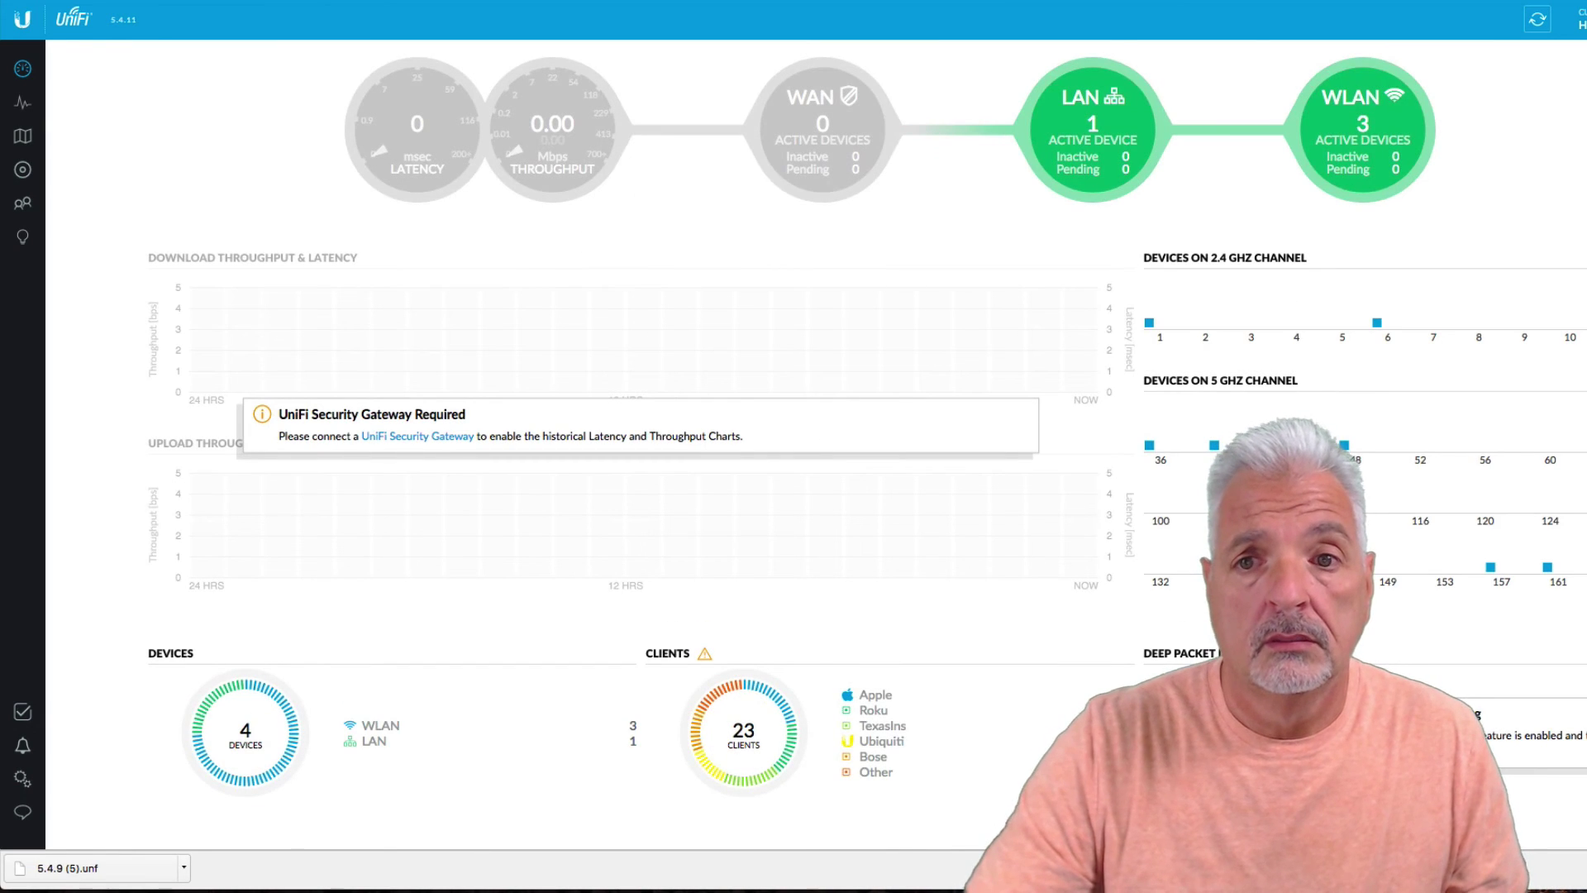
pyautogui.moveTo(1058, 198)
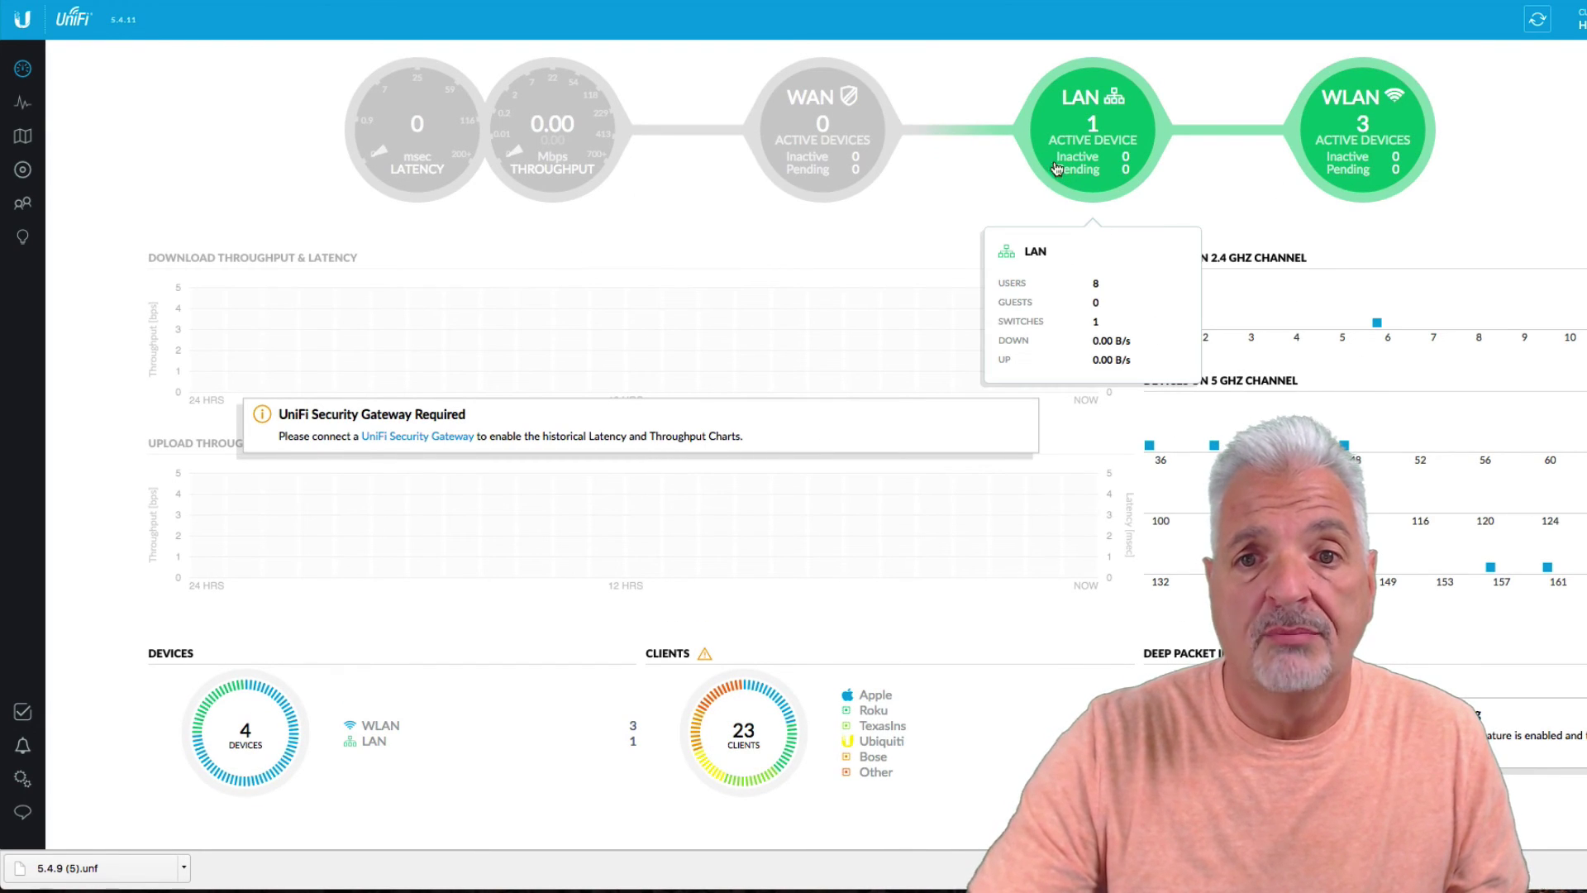